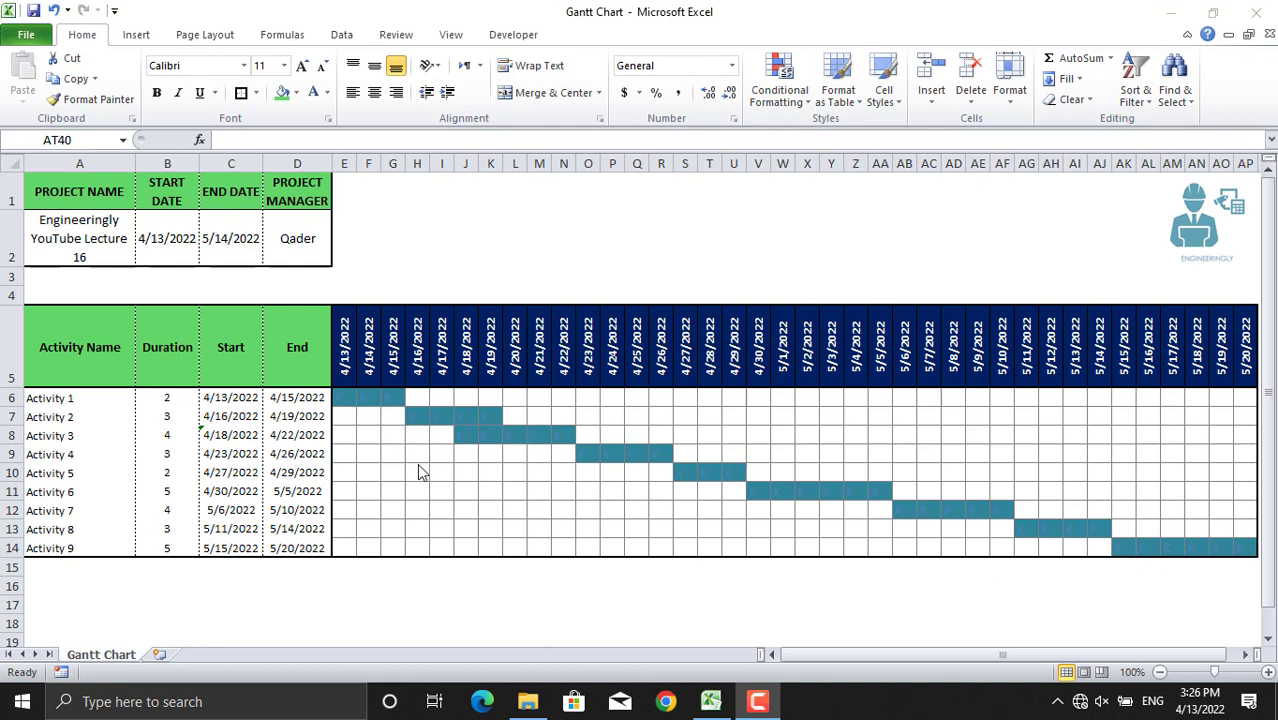
- Change the durations of Activity 2 to 1 day, Activity 3 to 2 days and Activity 9 to 3 days
click(170, 416)
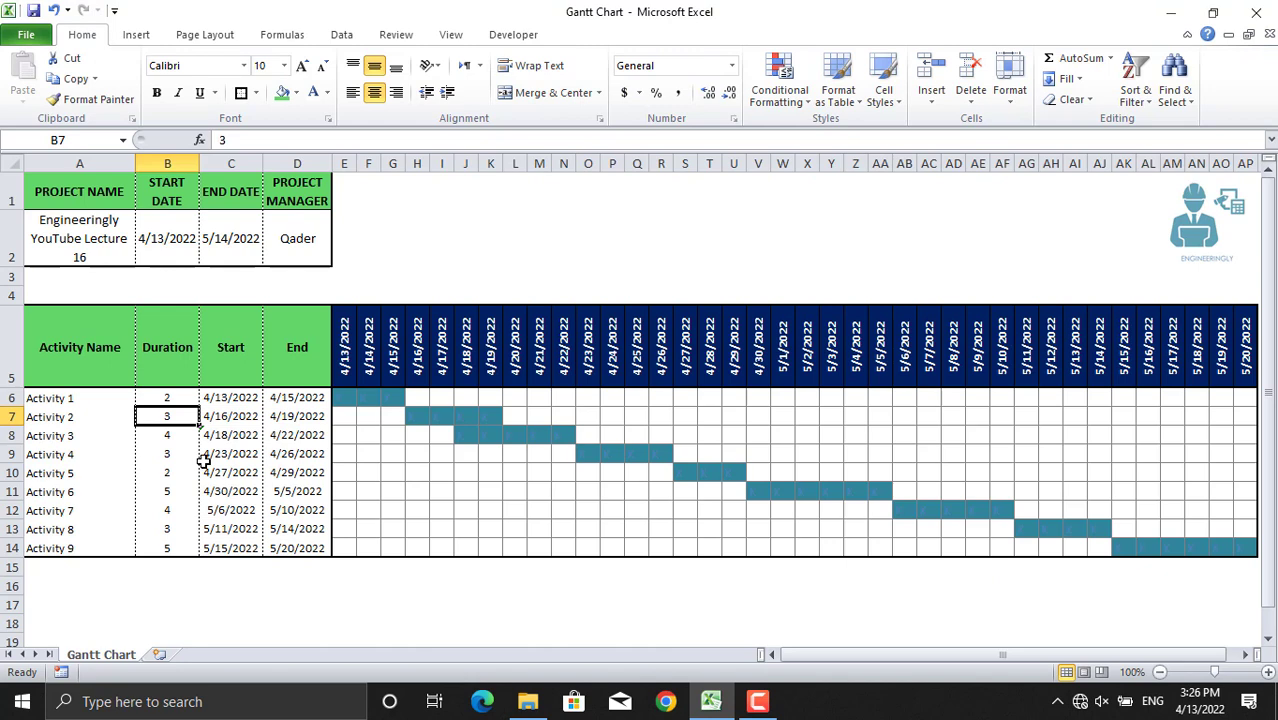
text(1)
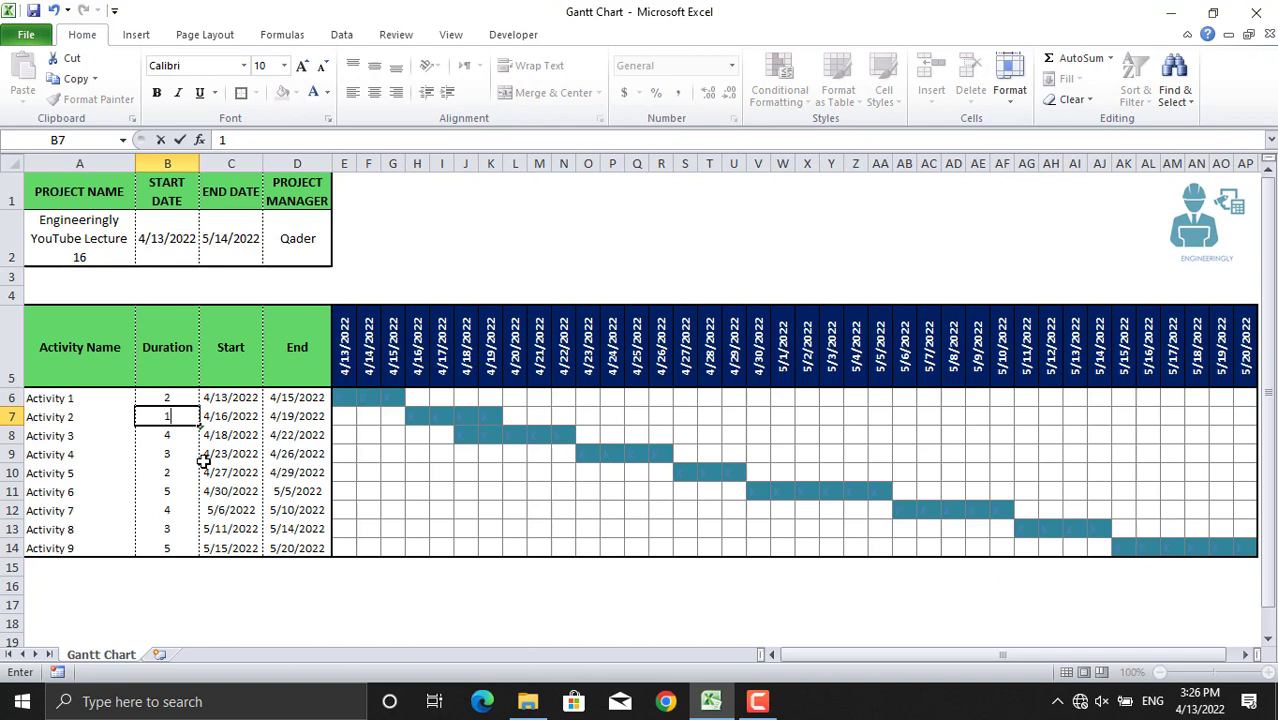
key(Return)
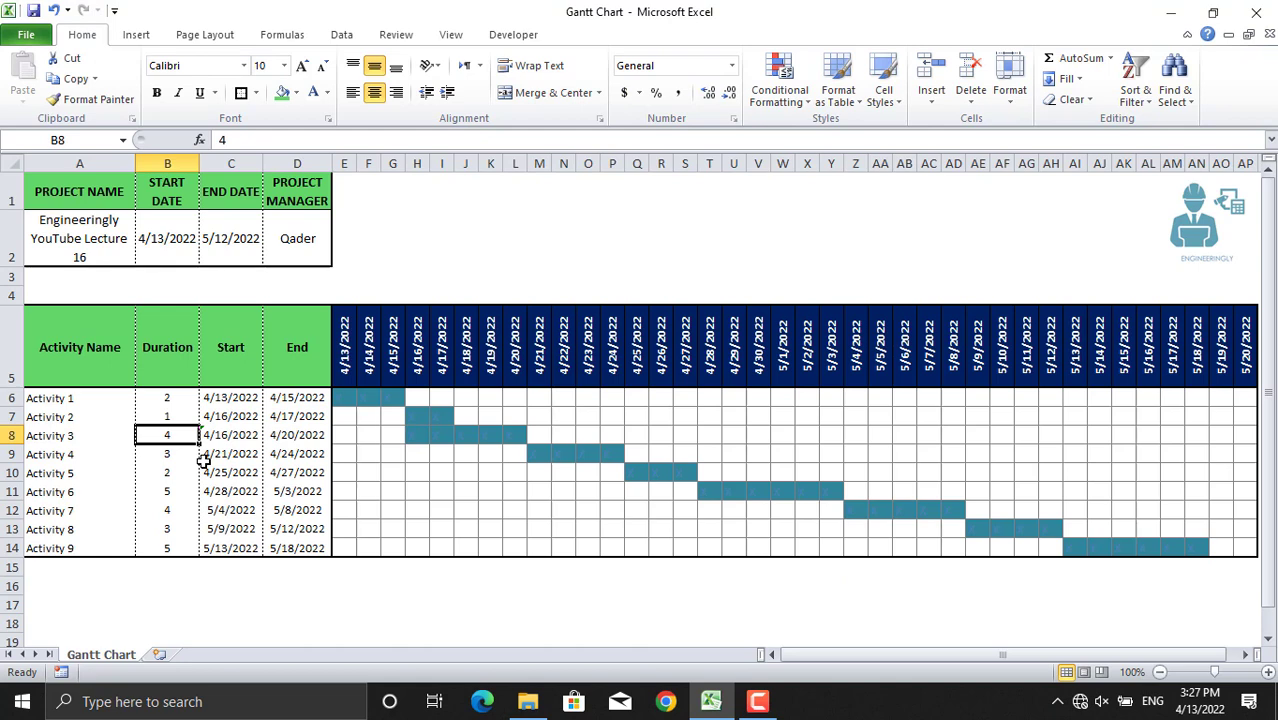
text(2)
key(Return)
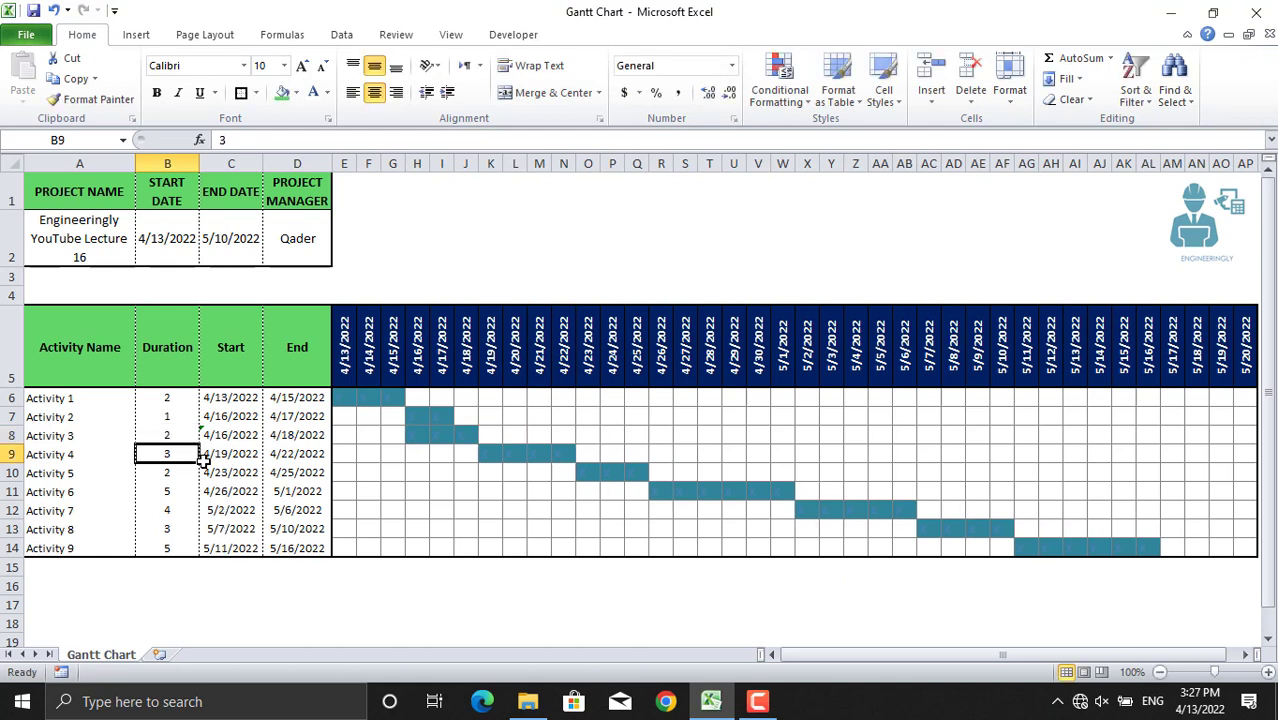
click(170, 547)
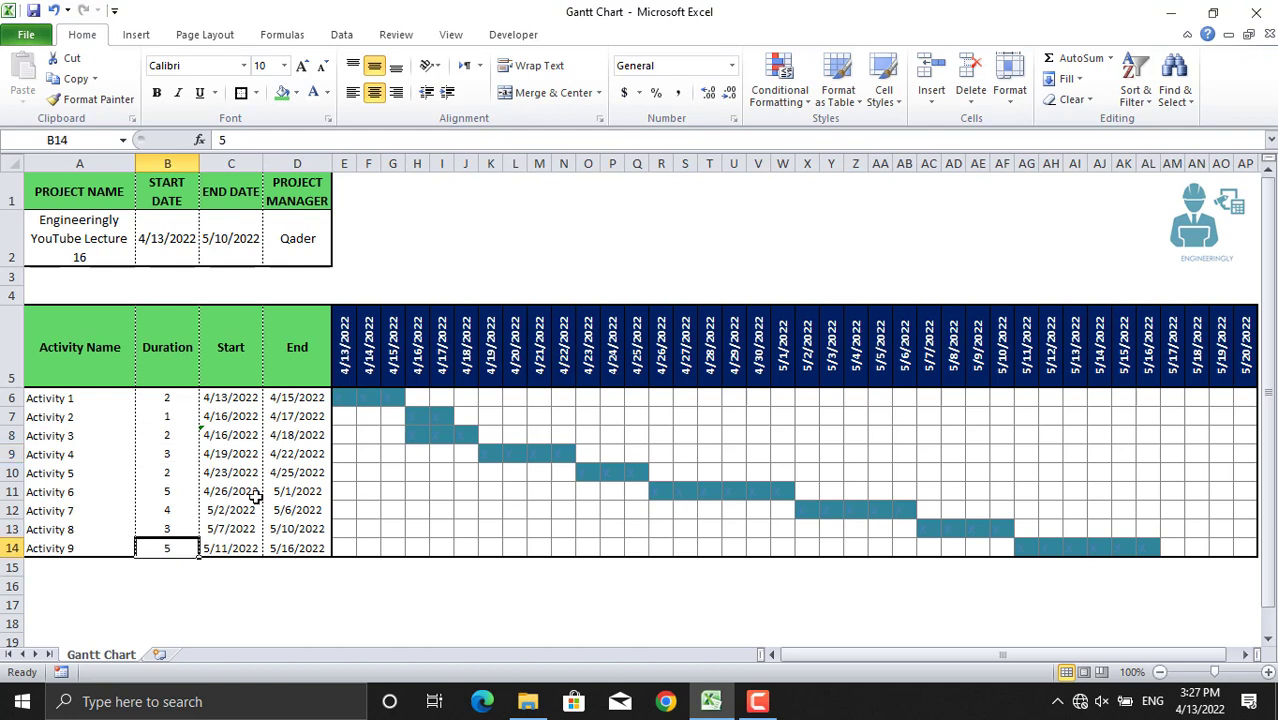
text(3)
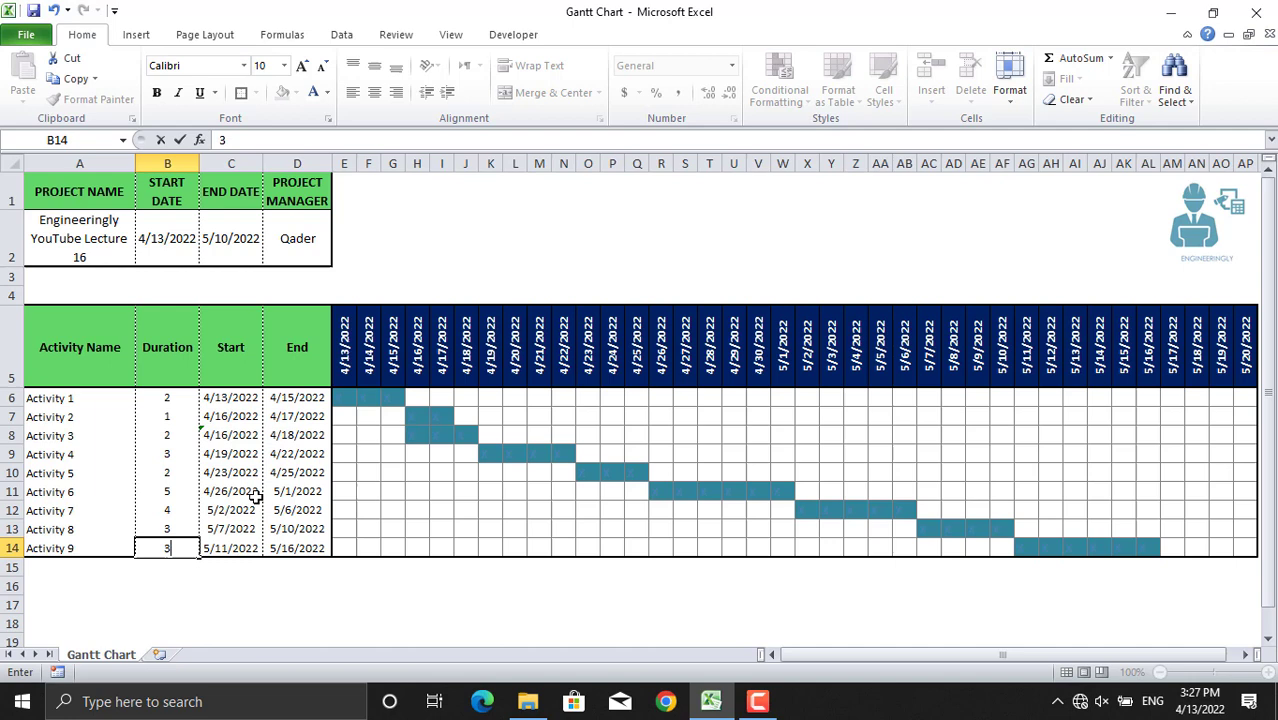
key(Return)
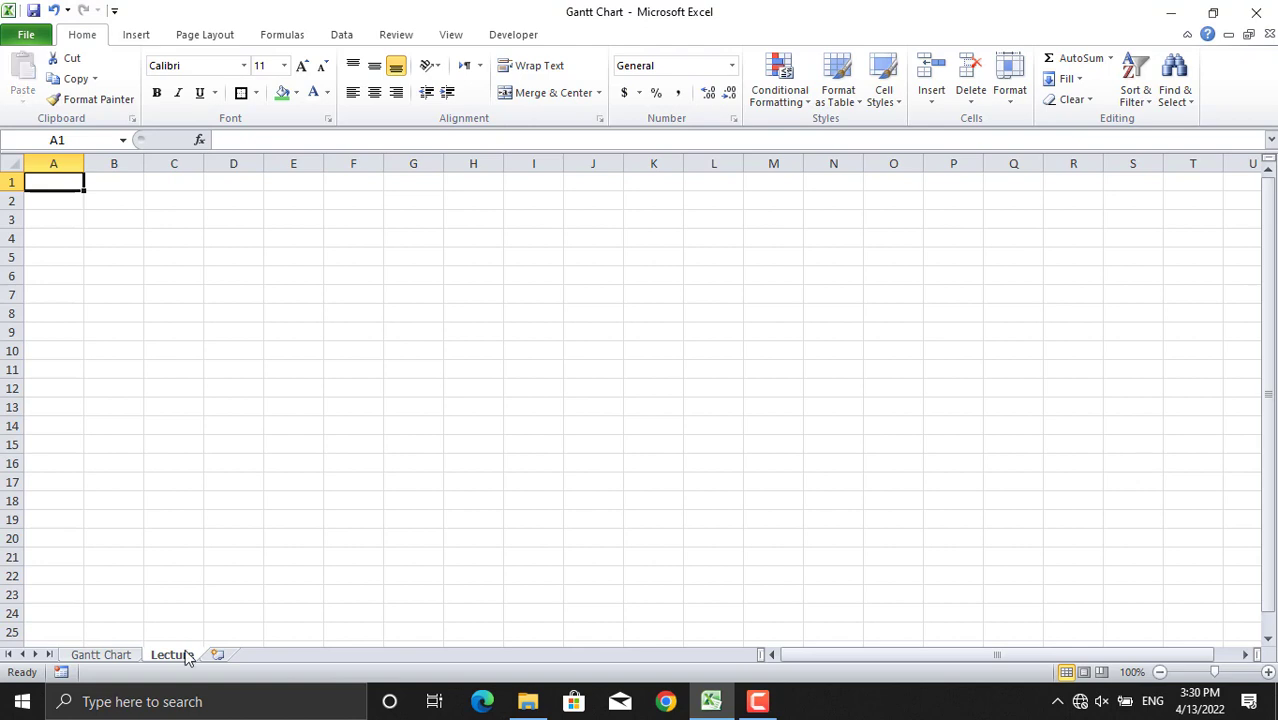
- Copy the activity table A5:D14 from the Gantt Chart sheet and paste it at A1 of the Lecture sheet
click(128, 654)
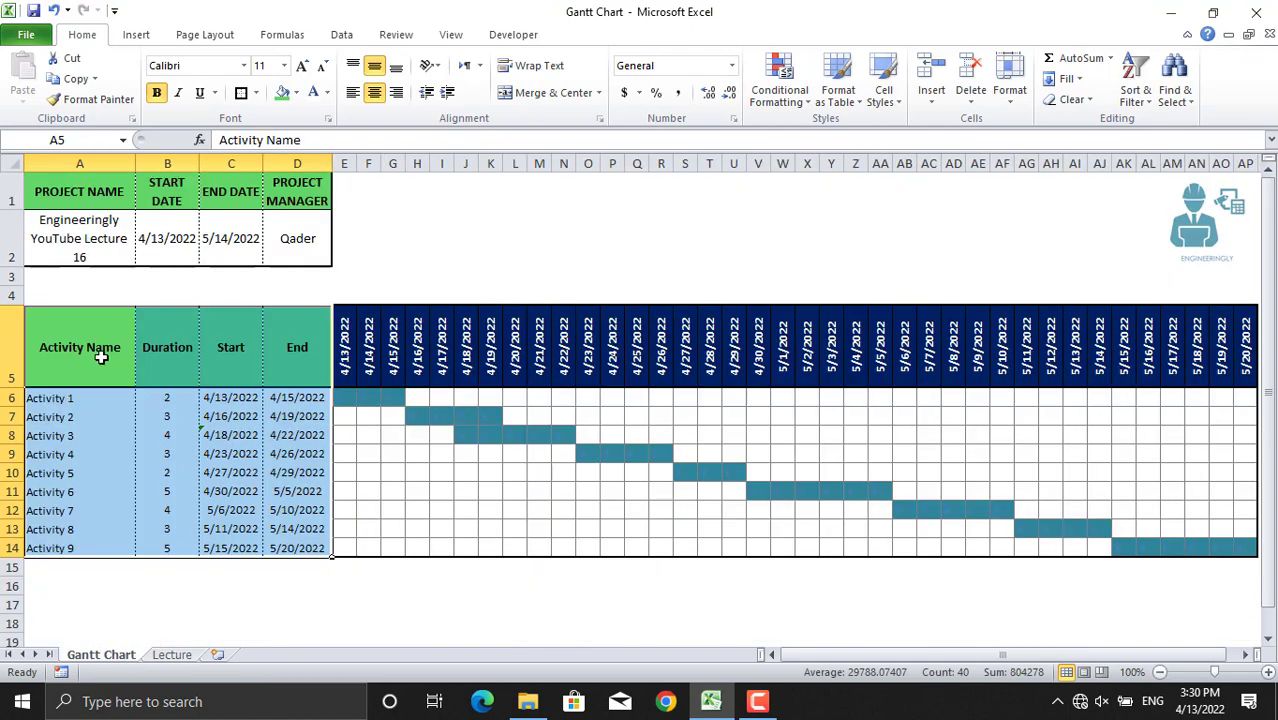
drag(101, 357, 285, 545)
key(ctrl+c)
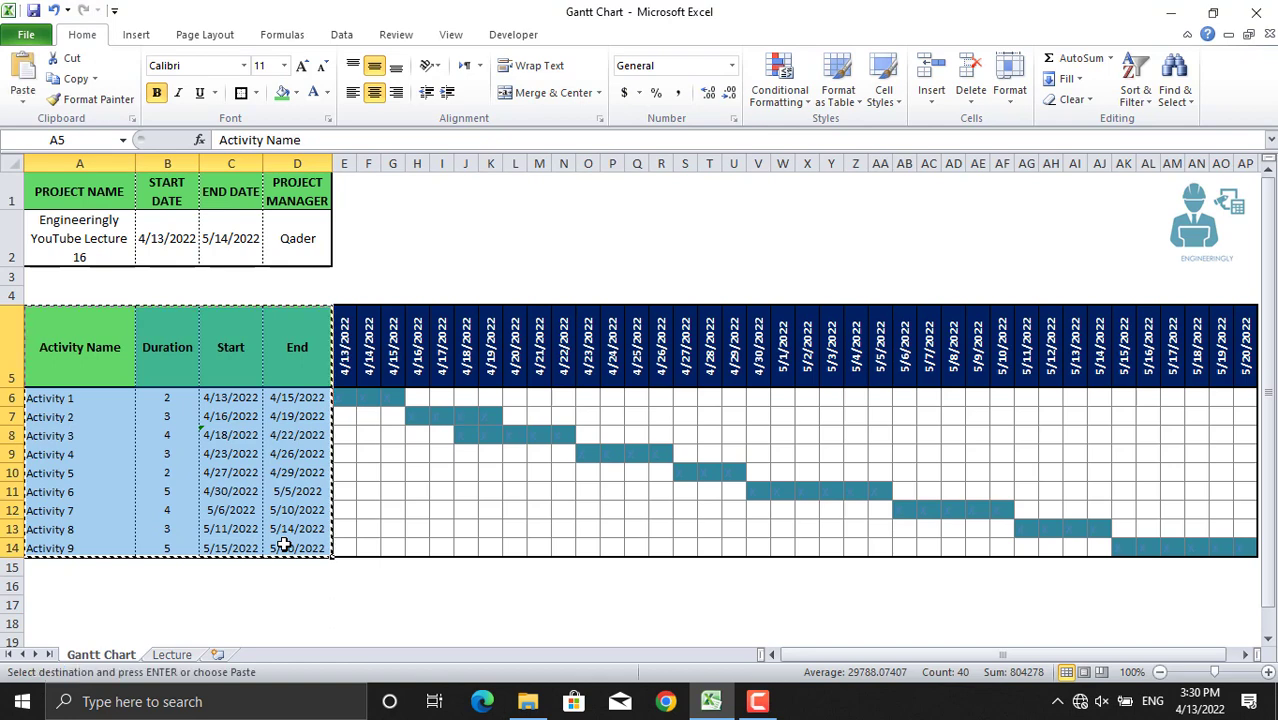
click(176, 654)
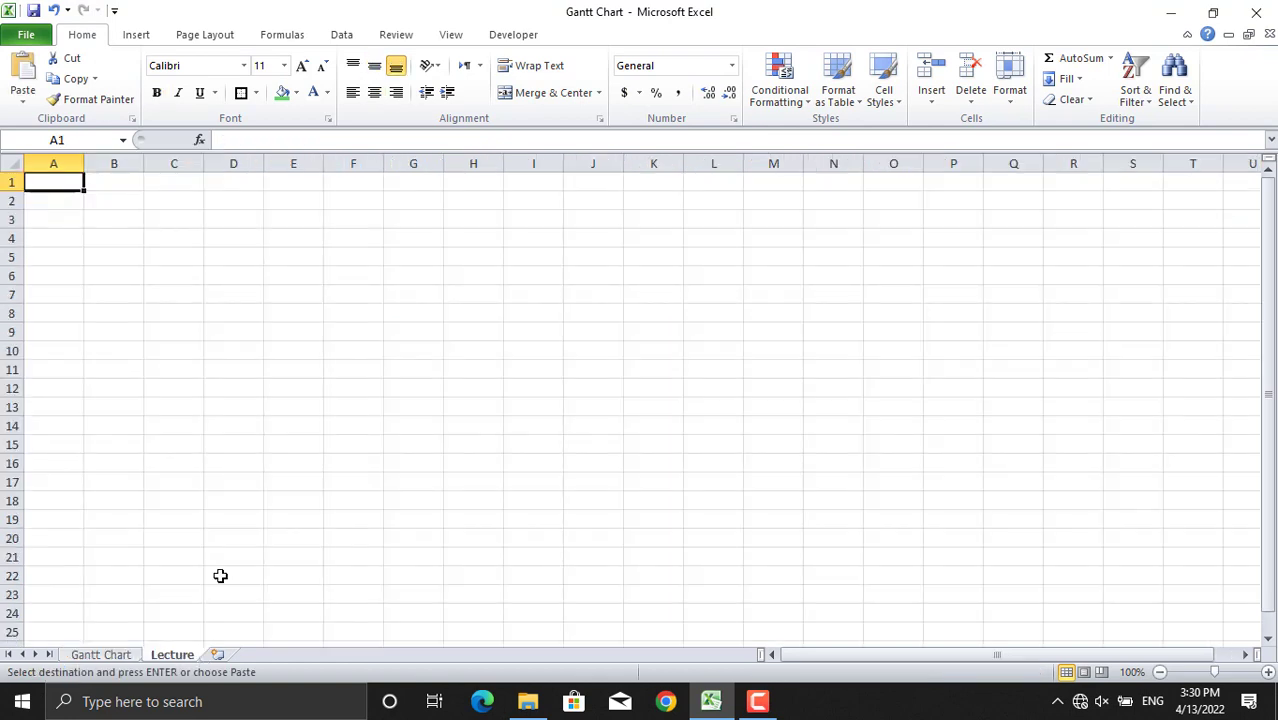
key(ctrl+v)
click(233, 472)
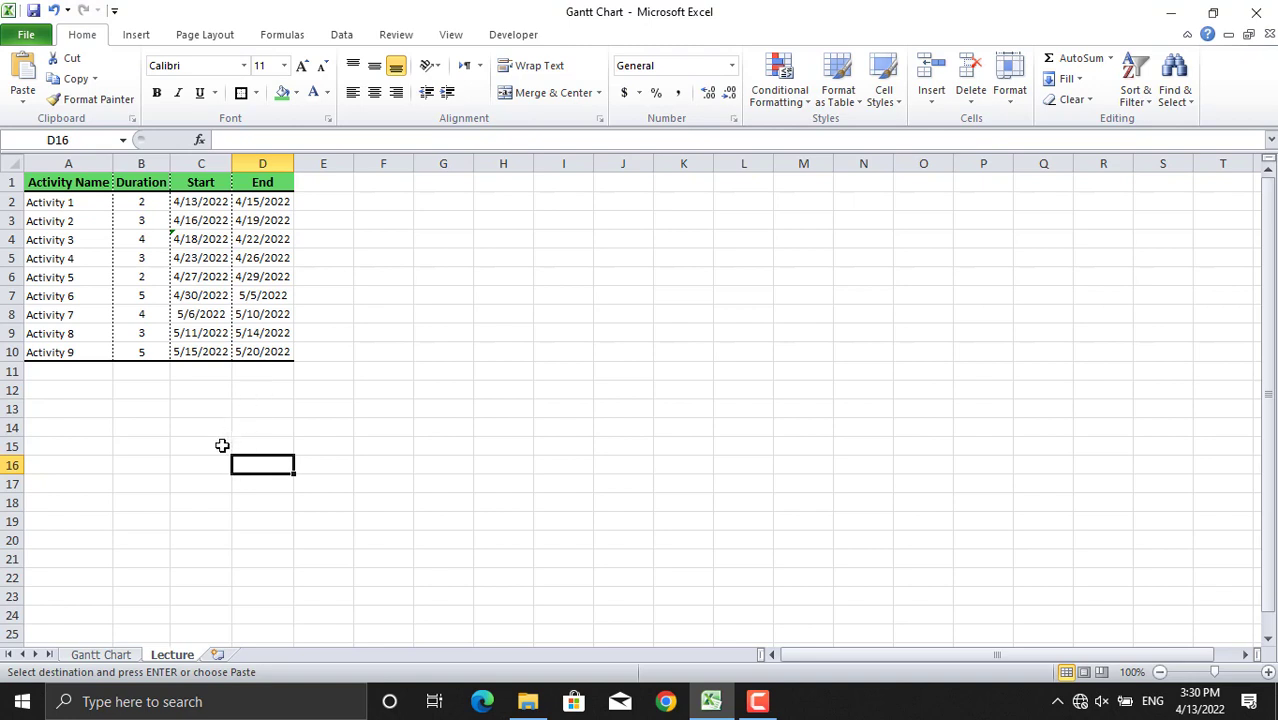
click(270, 258)
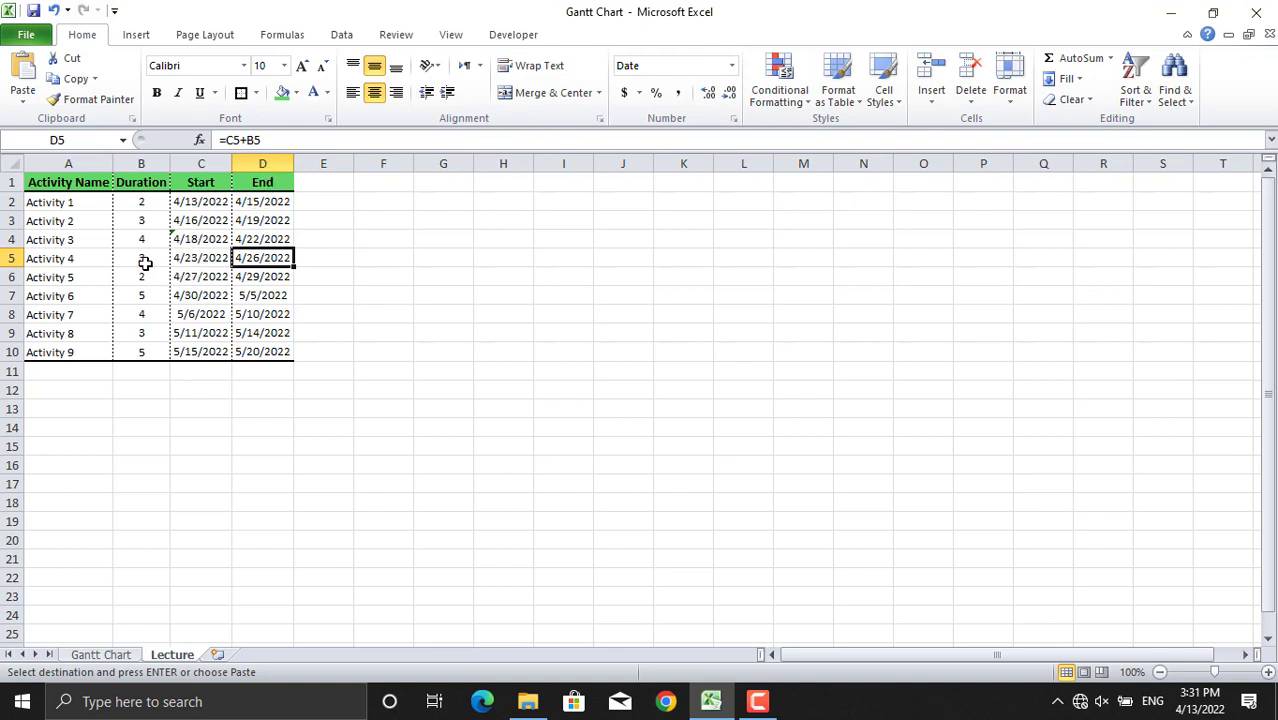
click(200, 256)
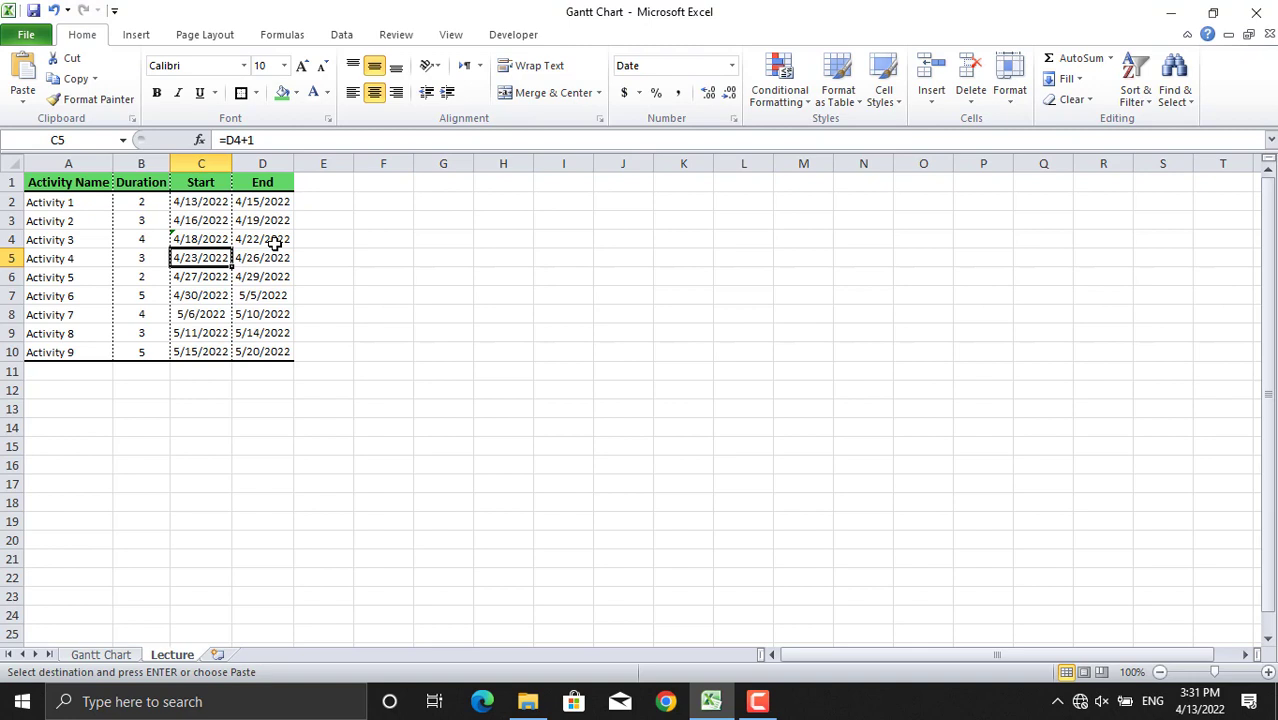
drag(323, 182, 560, 182)
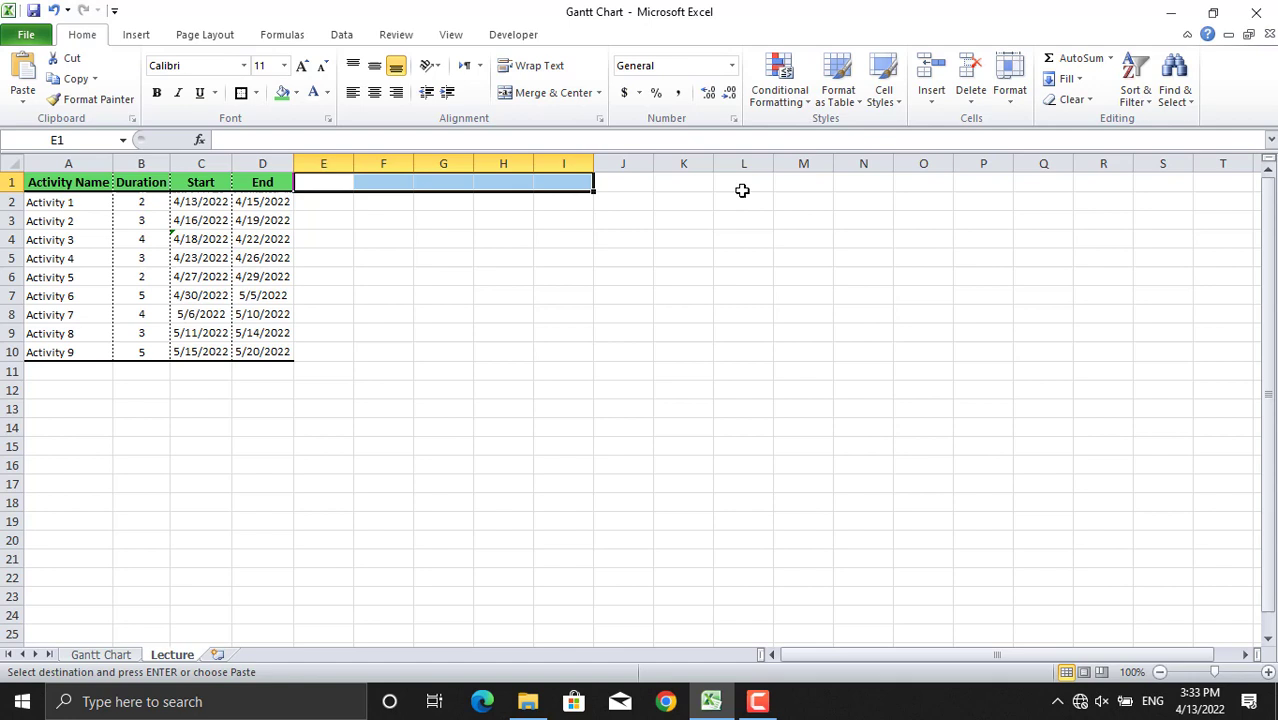
- Enter 4/13/2022 as the first timeline date in cell E1
click(314, 183)
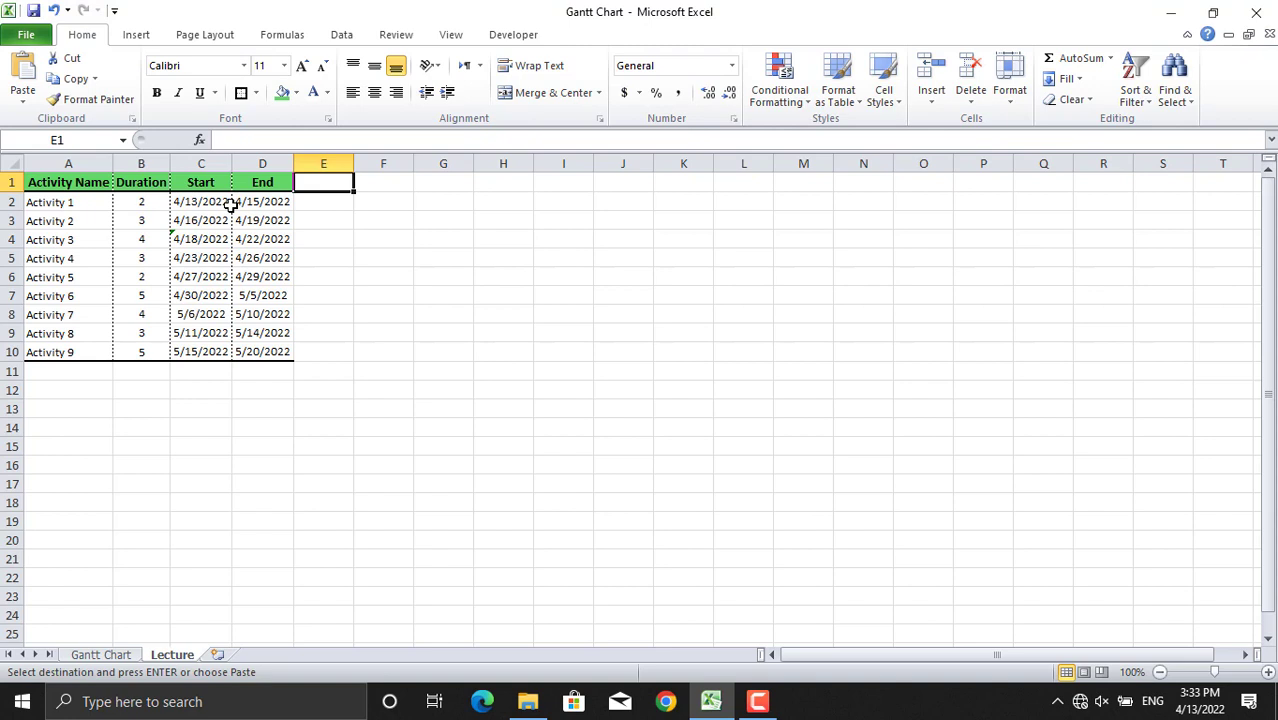
text(4/1)
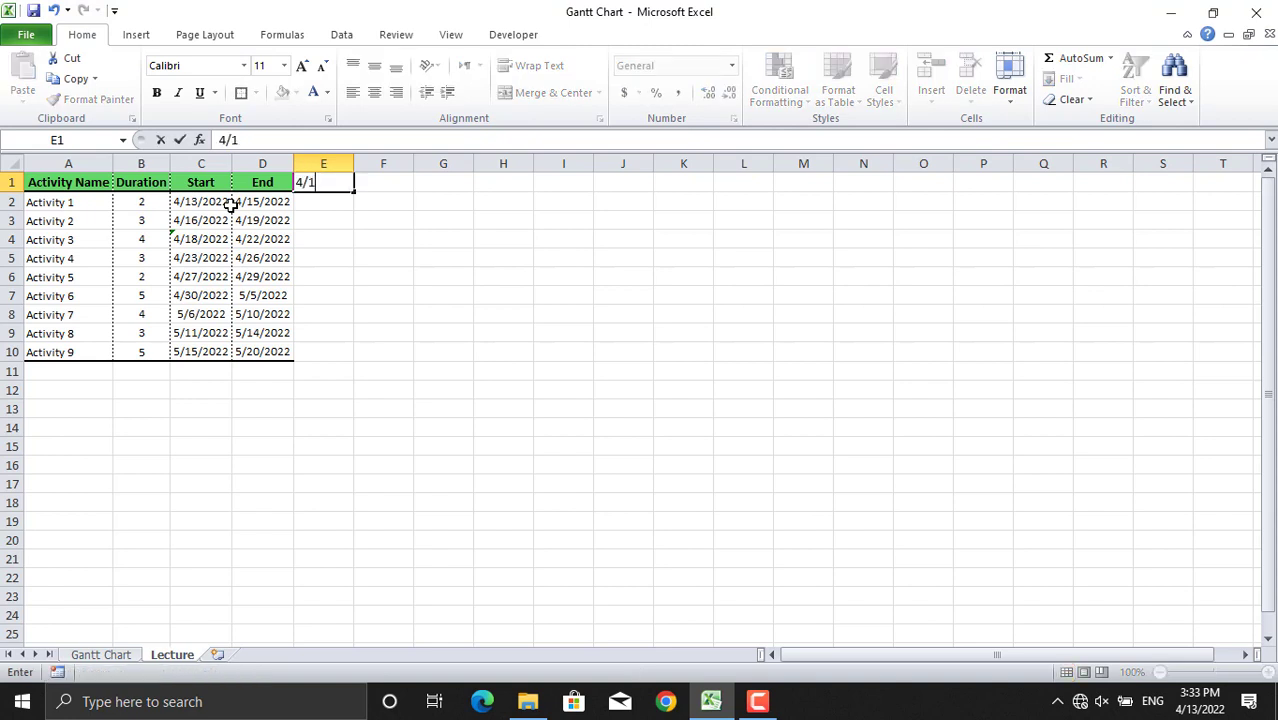
text(3/2022)
key(Return)
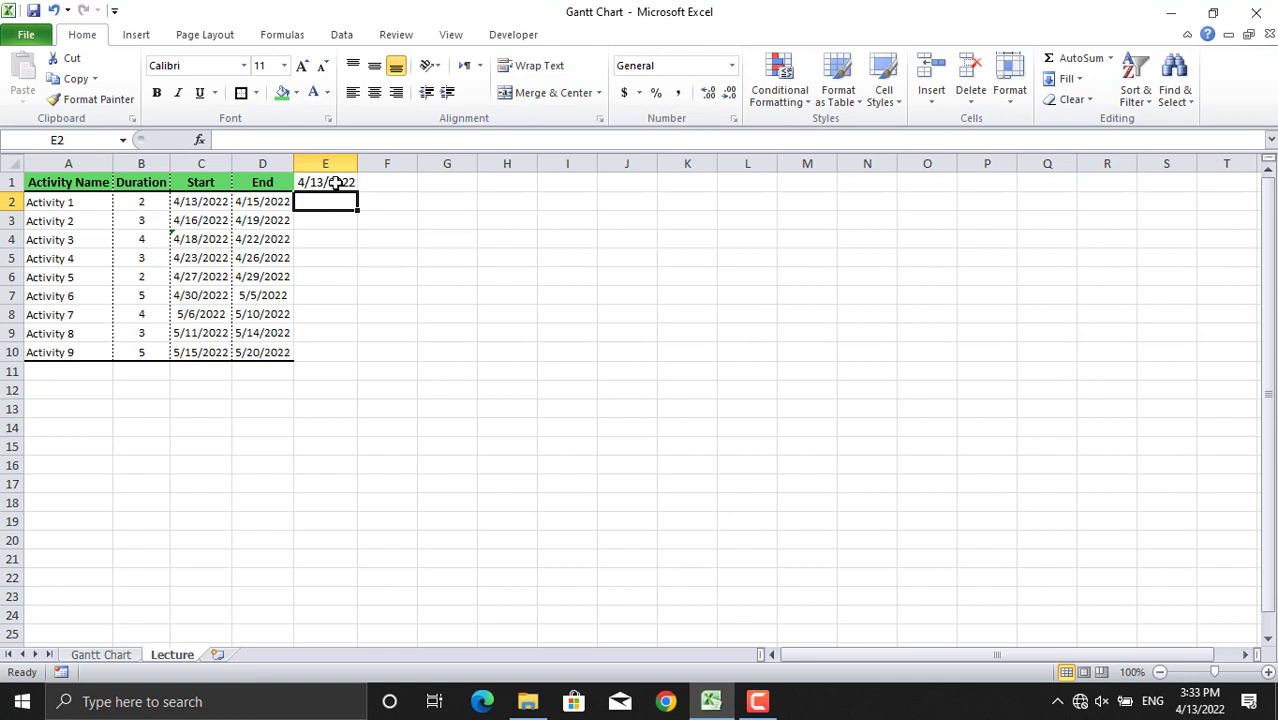
click(336, 184)
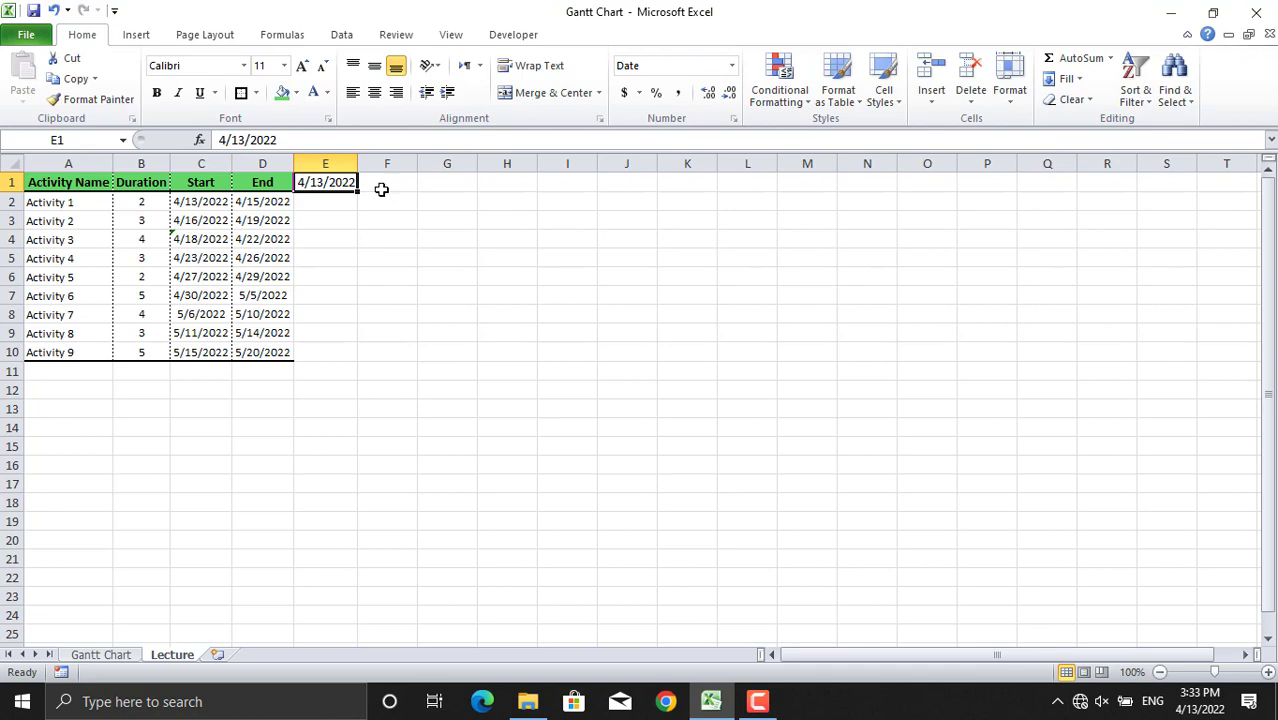
- Set the text orientation of E1's date to 90 degrees in Format Cells alignment
right_click(318, 184)
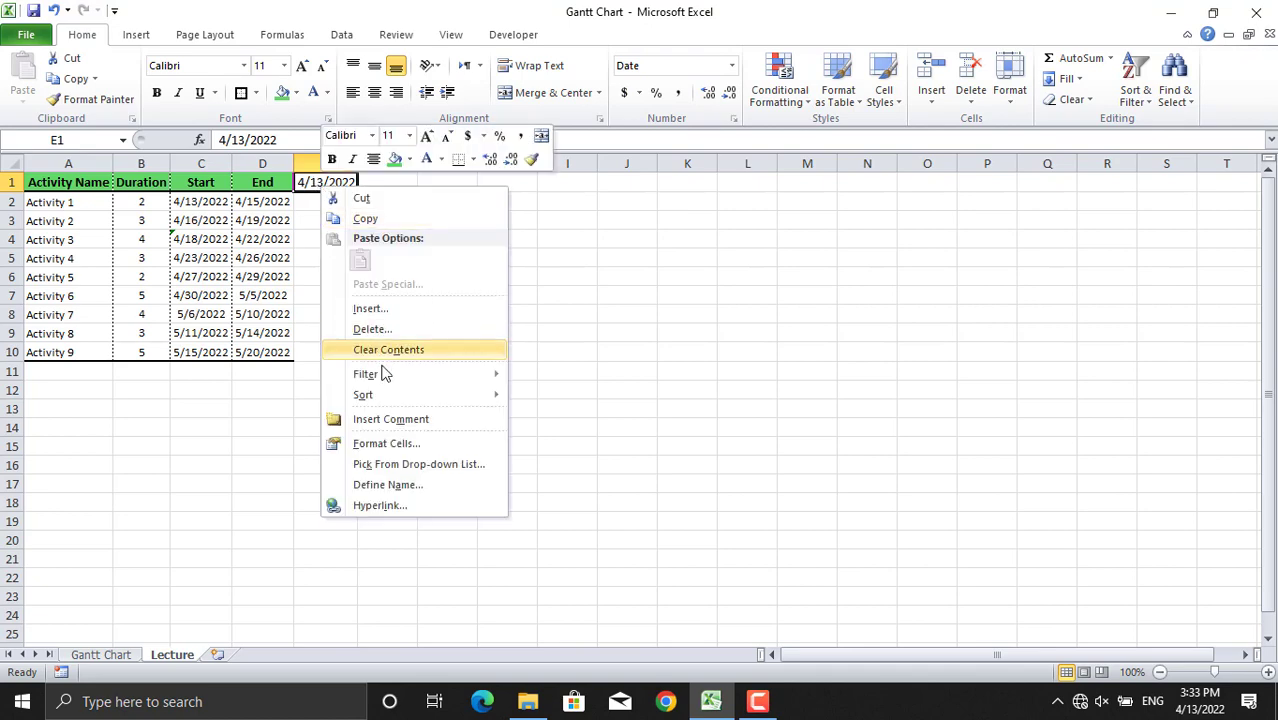
click(389, 446)
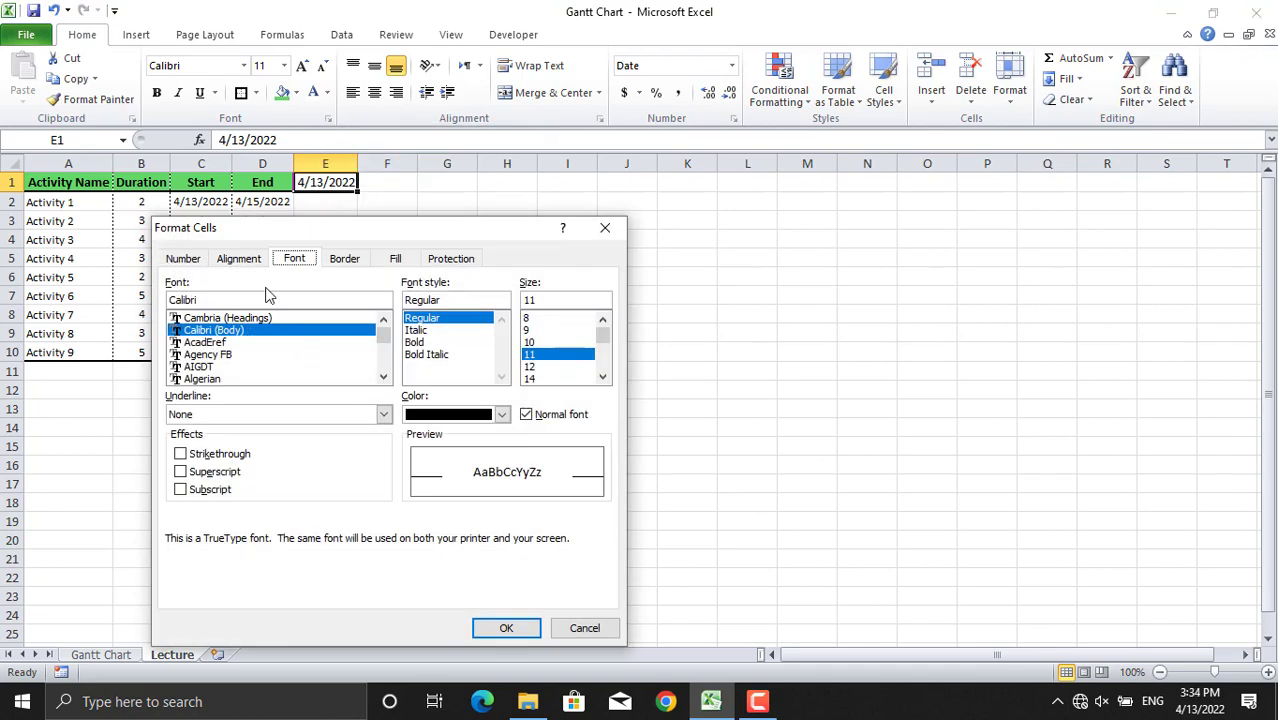
click(249, 262)
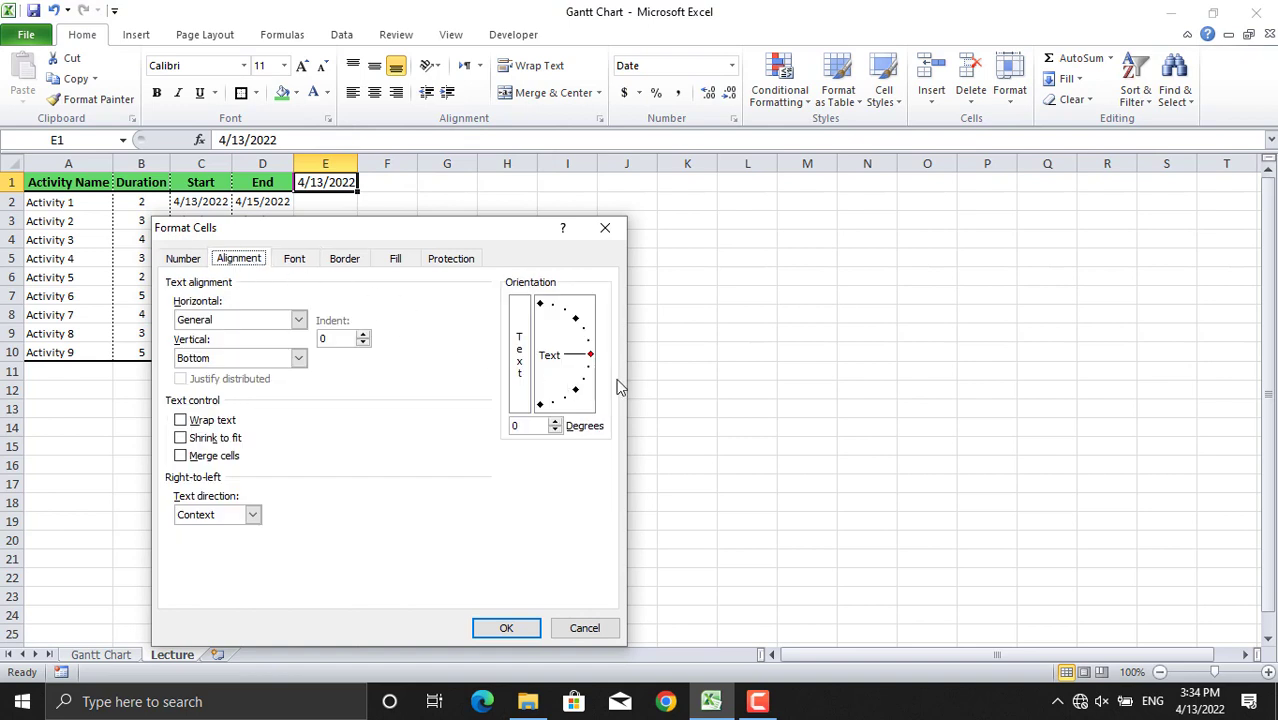
drag(590, 356, 541, 308)
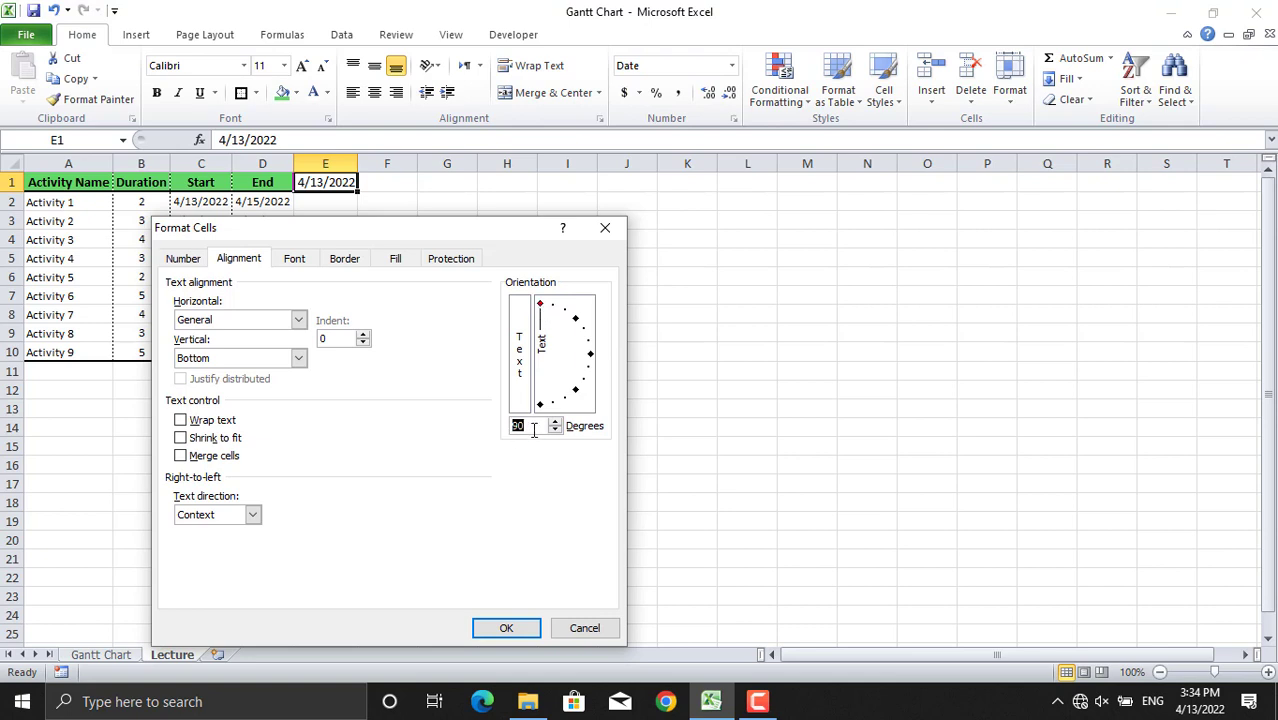
click(505, 628)
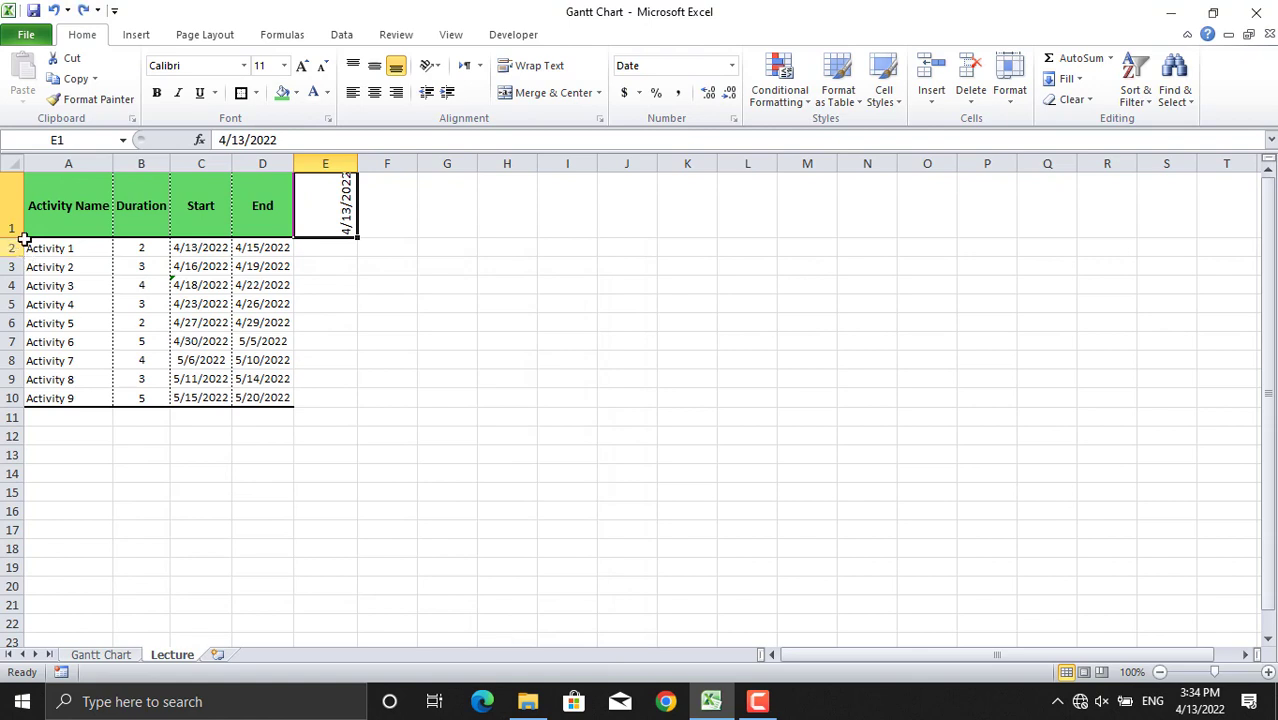
- Heighten row 1, narrow column E, and fill daily dates from E1 through AP1 (5/20/2022)
drag(22, 238, 22, 252)
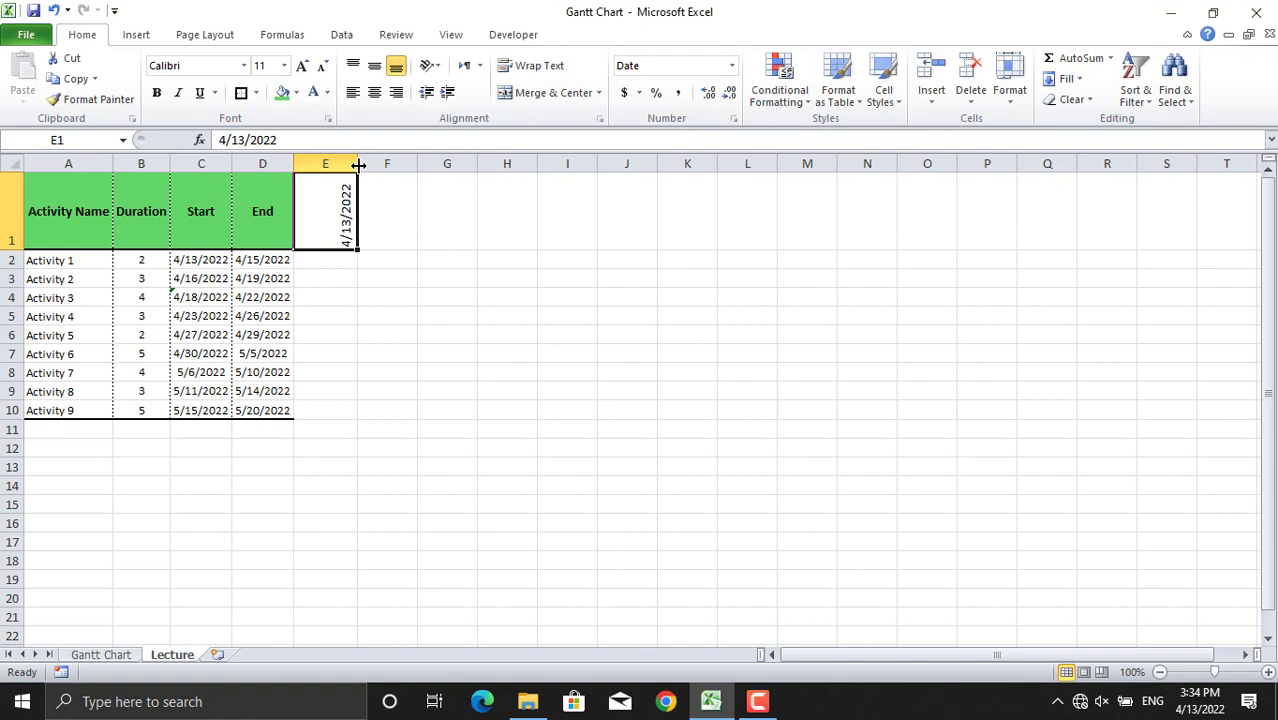
drag(357, 165, 319, 165)
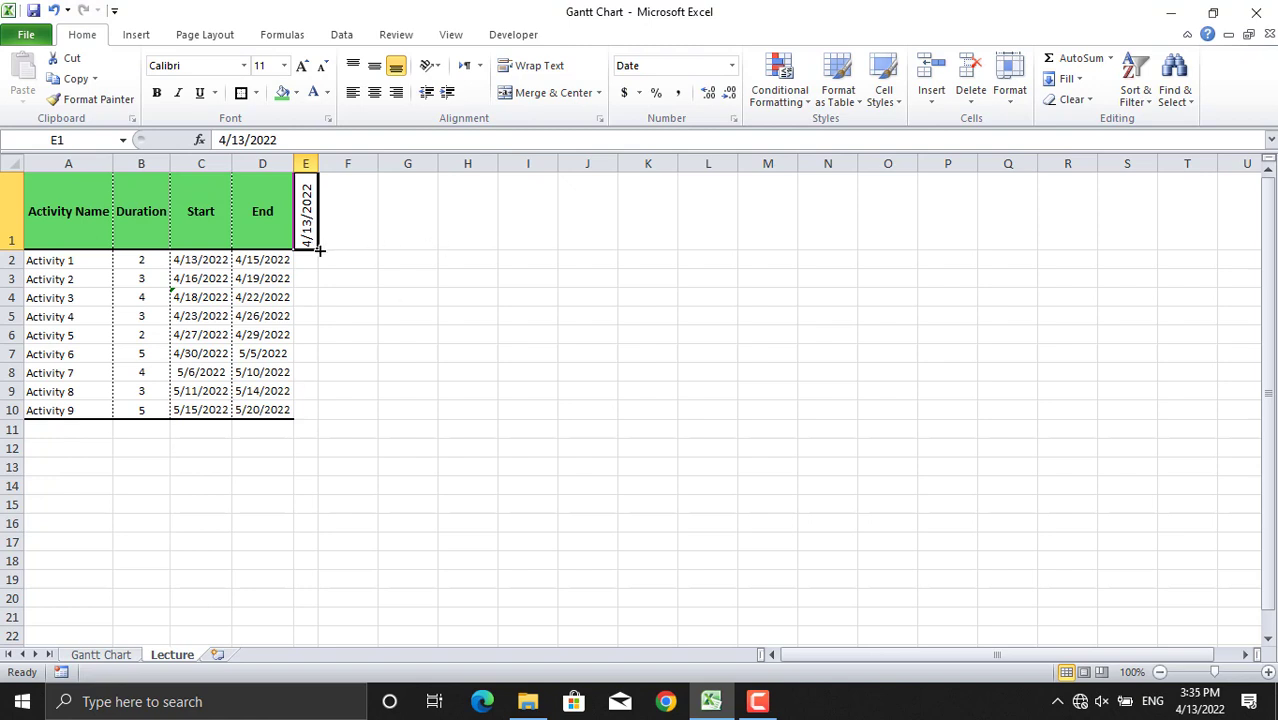
drag(318, 250, 409, 256)
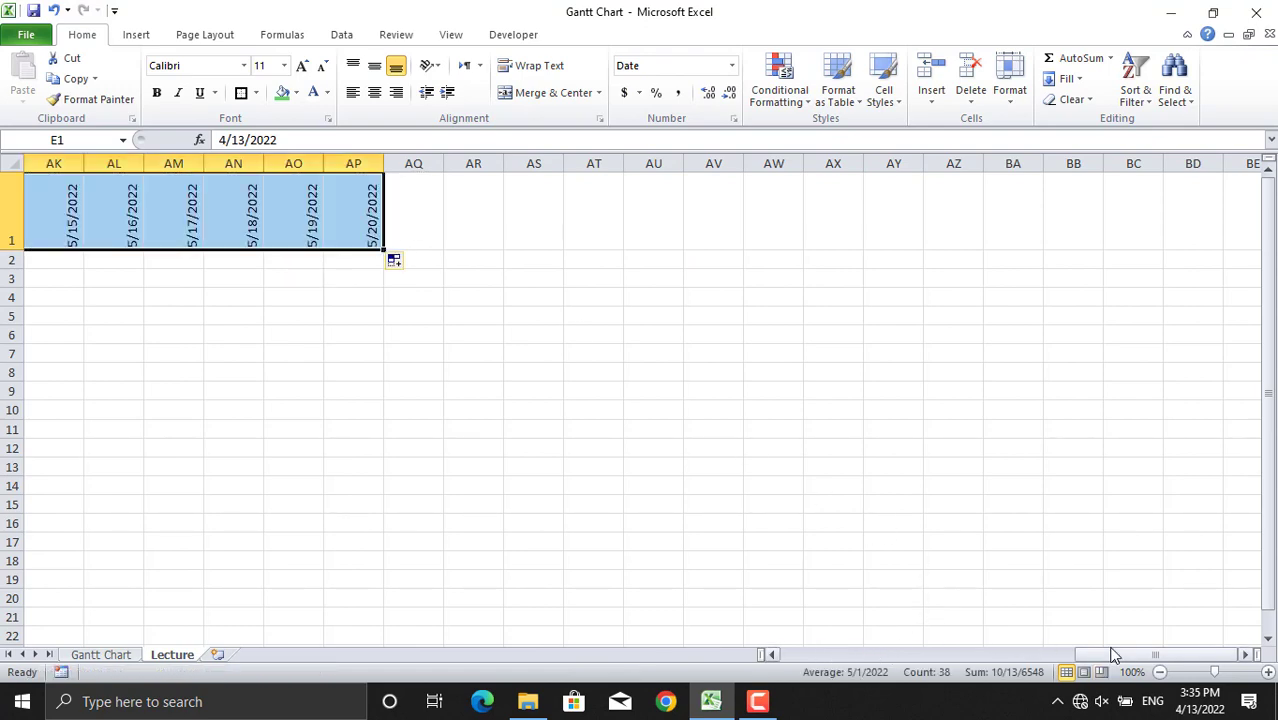
drag(1113, 655, 710, 646)
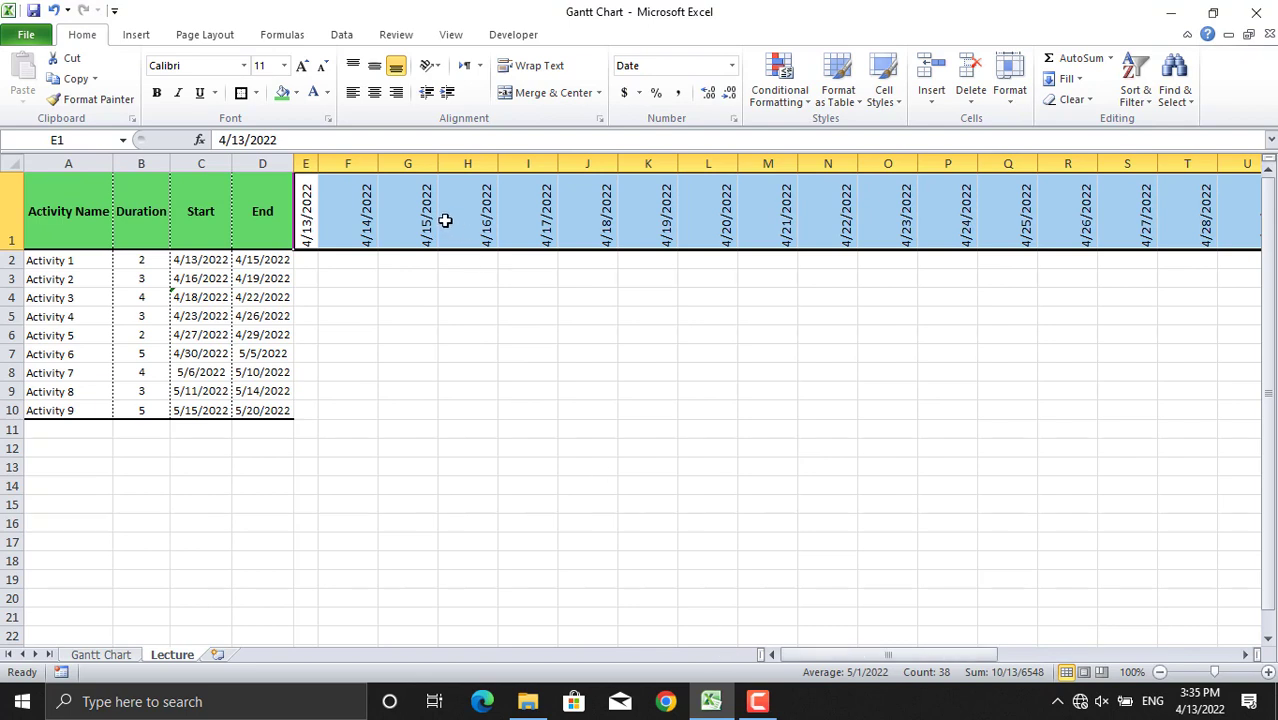
- Set the column width of date columns F through AP to 3
click(306, 207)
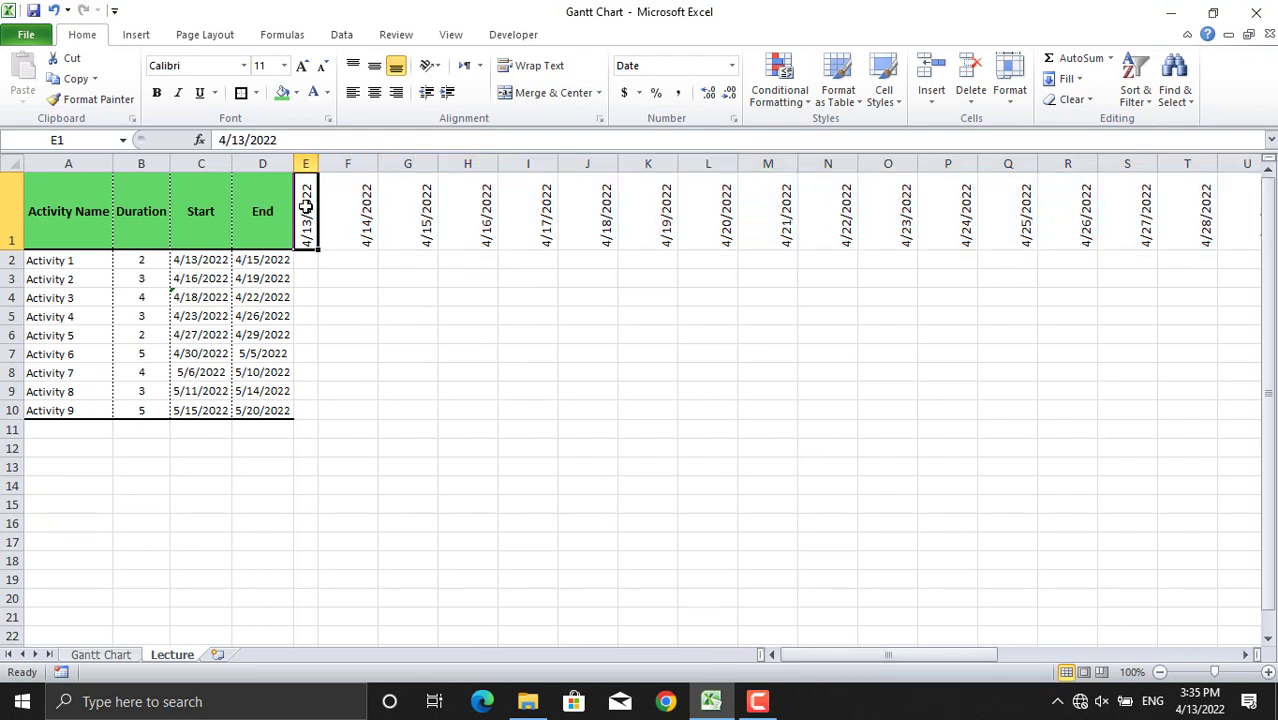
click(1016, 107)
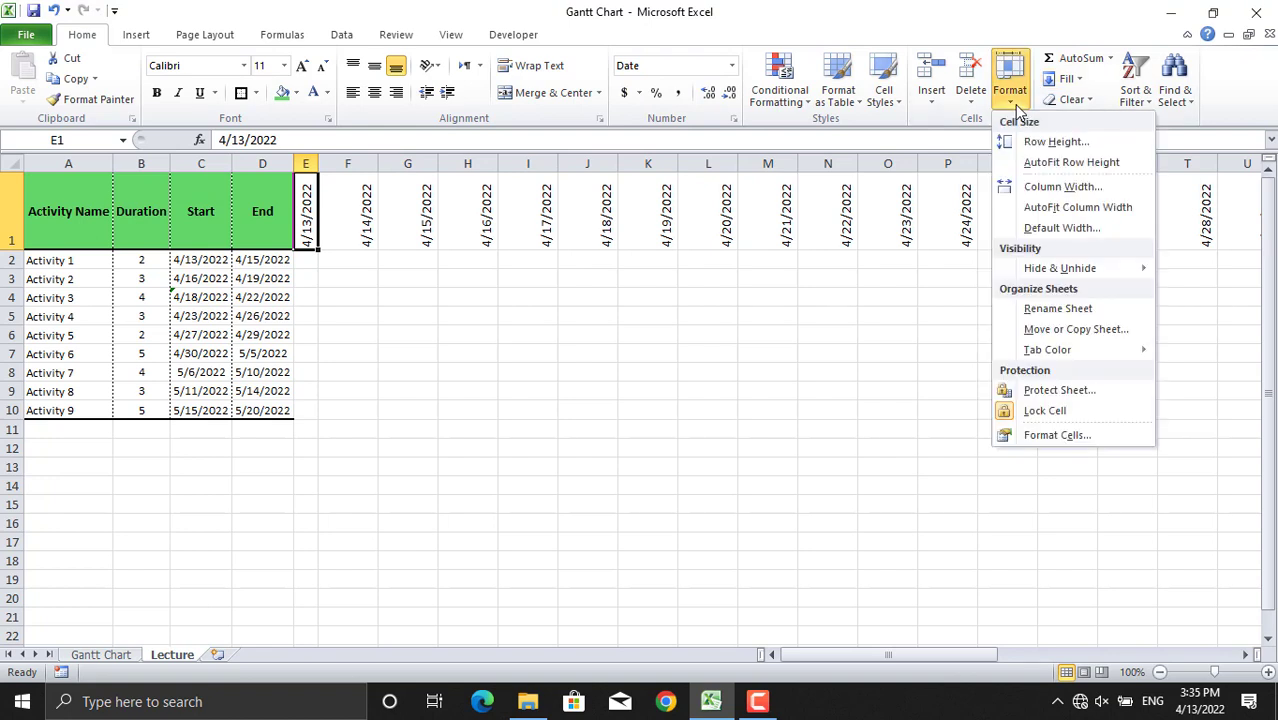
click(1055, 197)
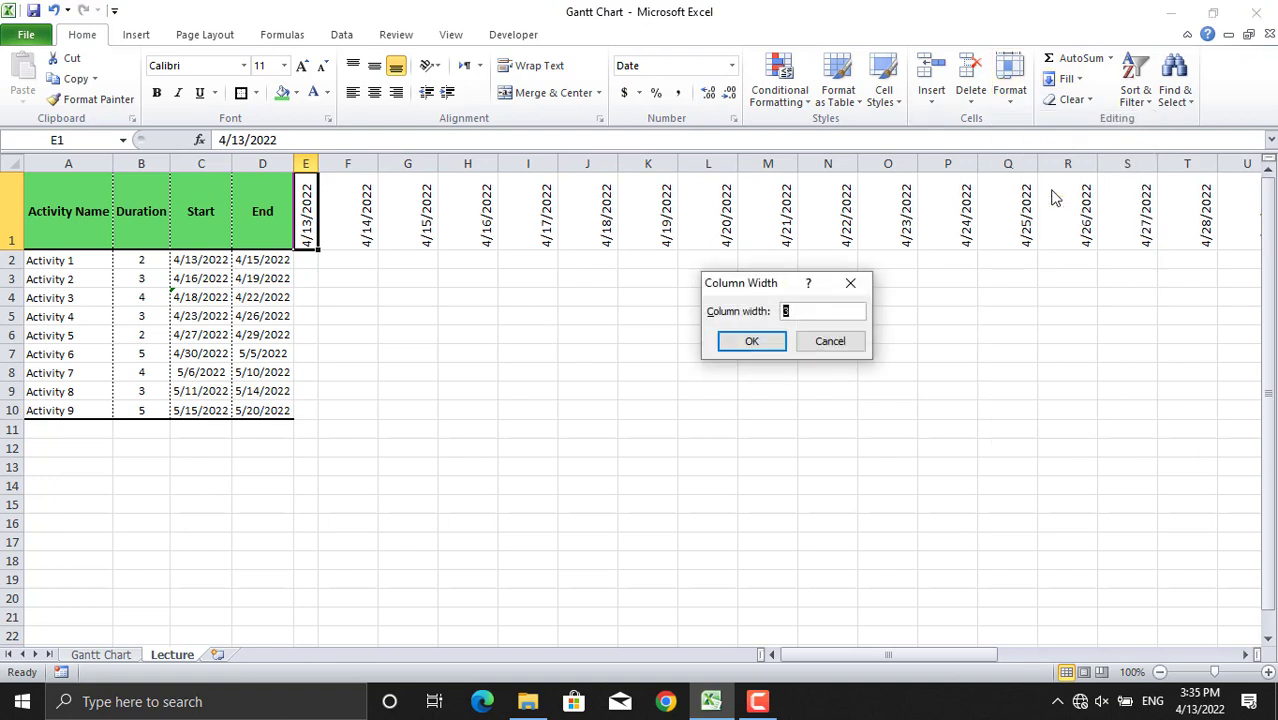
click(810, 342)
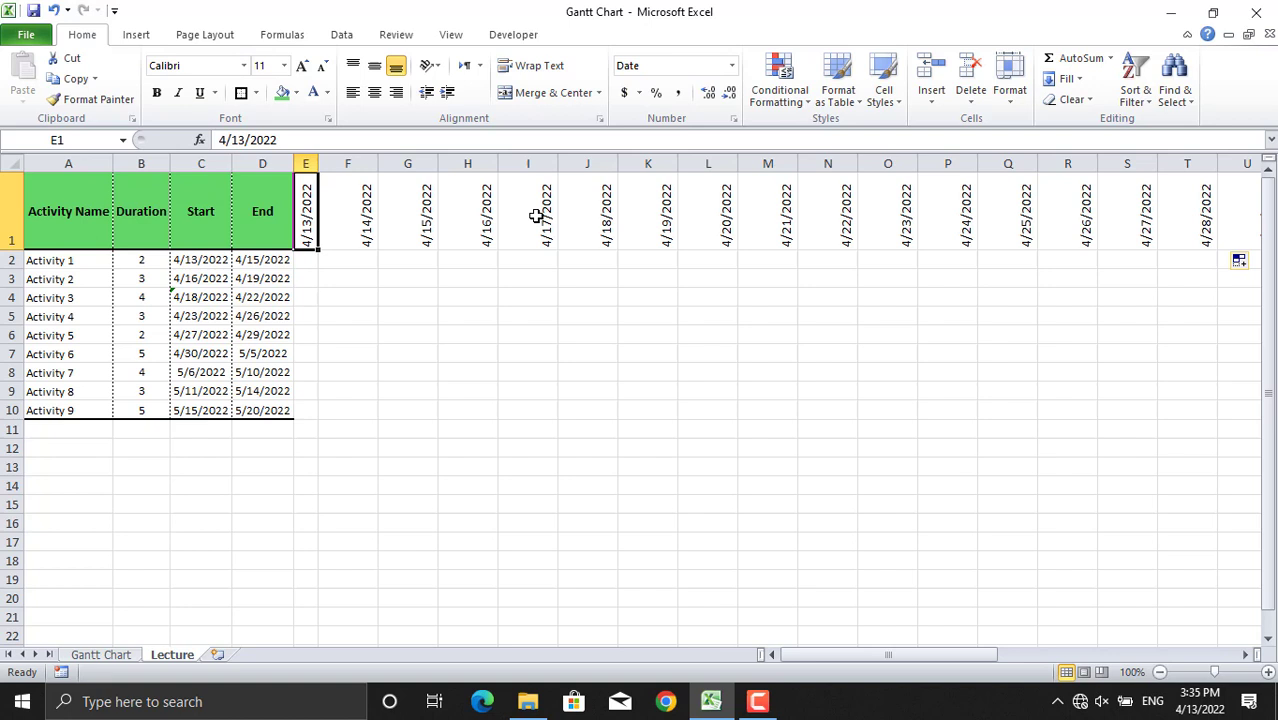
drag(351, 203, 1156, 216)
click(1010, 82)
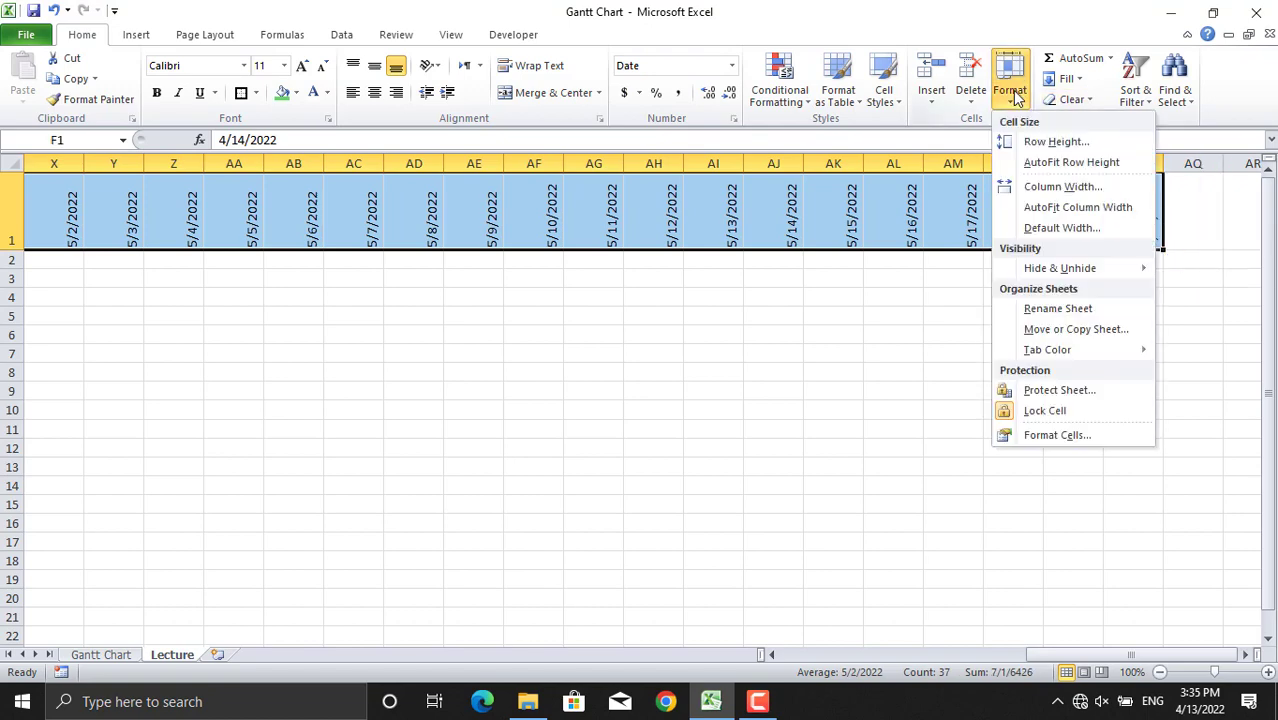
click(1040, 188)
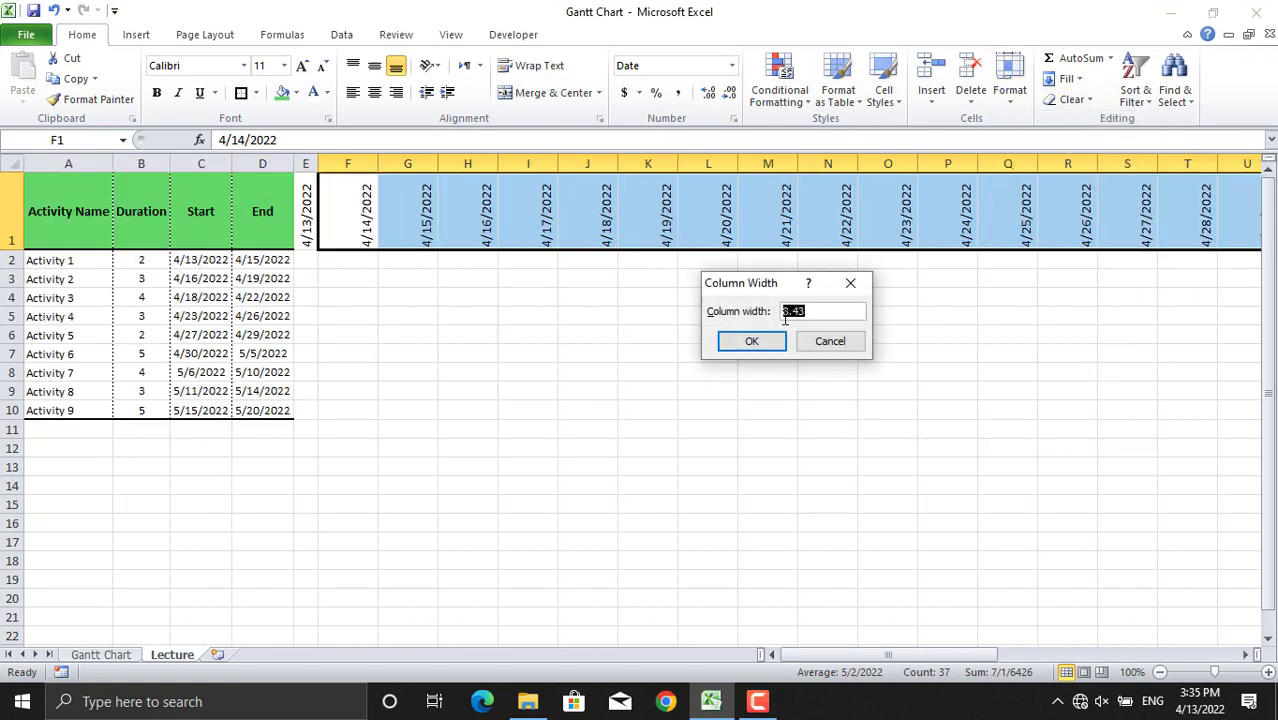
text(3)
key(Return)
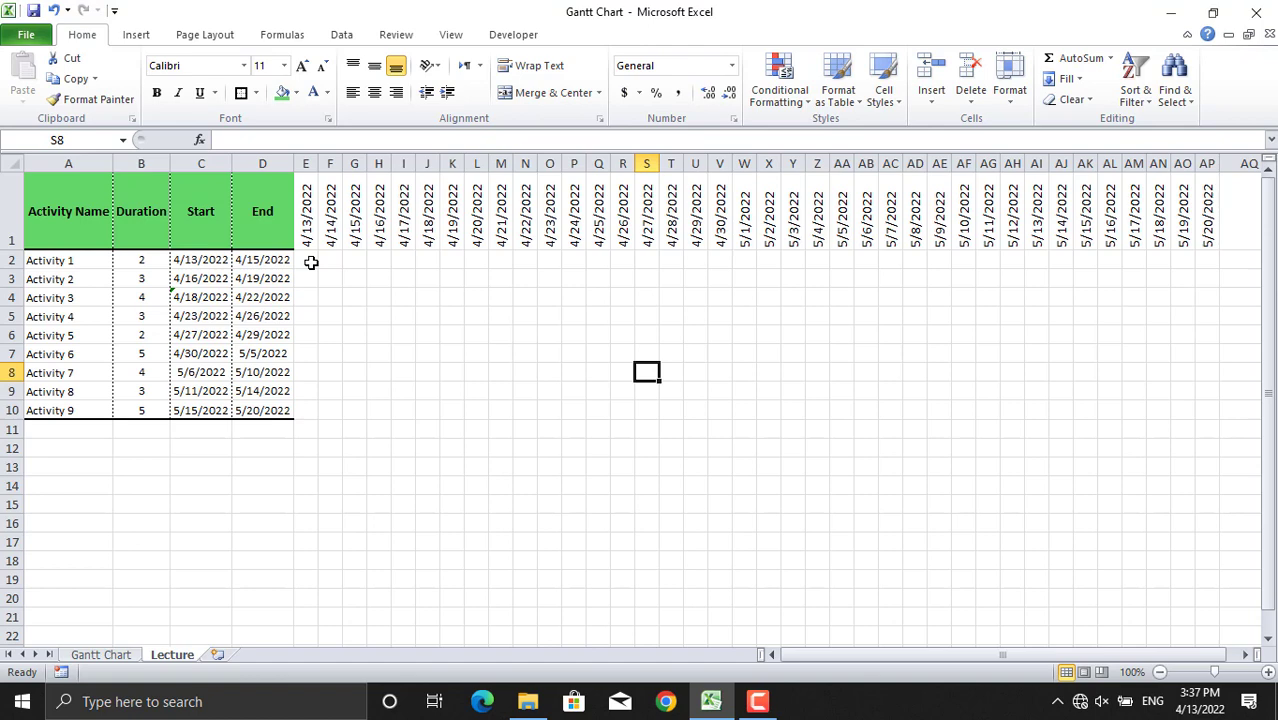
- In E2, start the formula =IF(AND(E$1>=$C2, testing the date against Activity 1's start
click(330, 297)
click(308, 260)
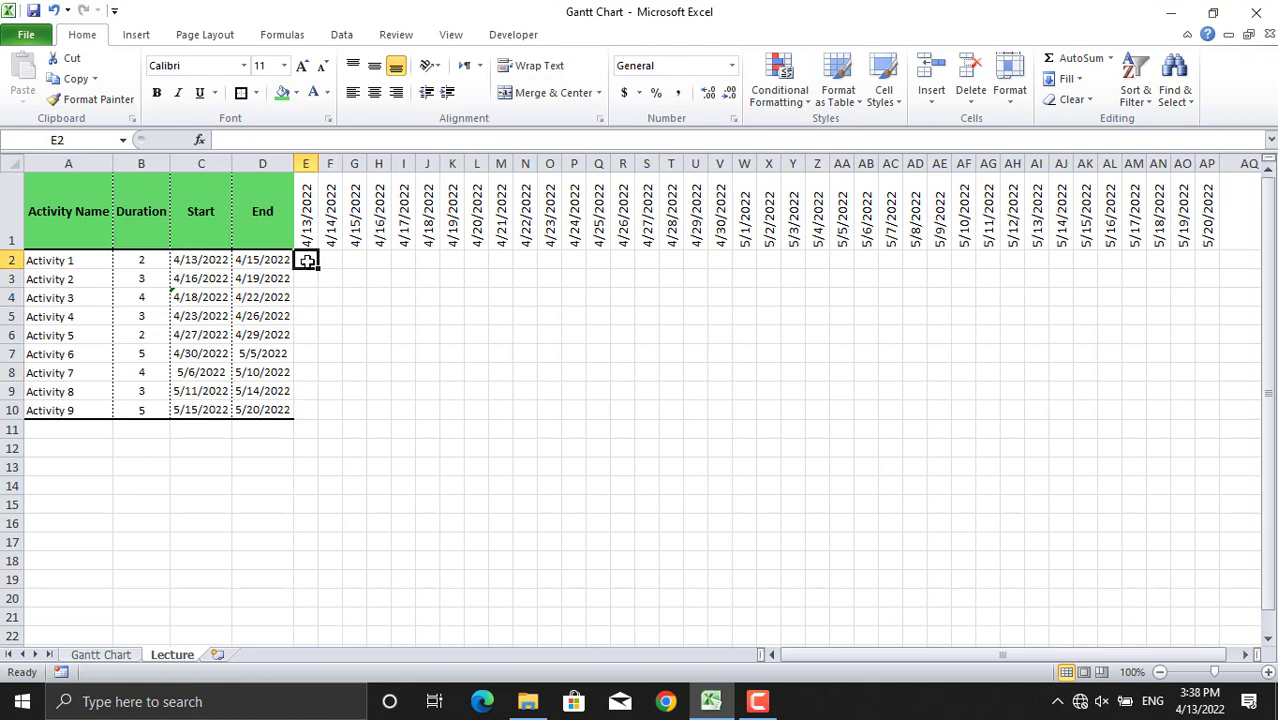
click(226, 139)
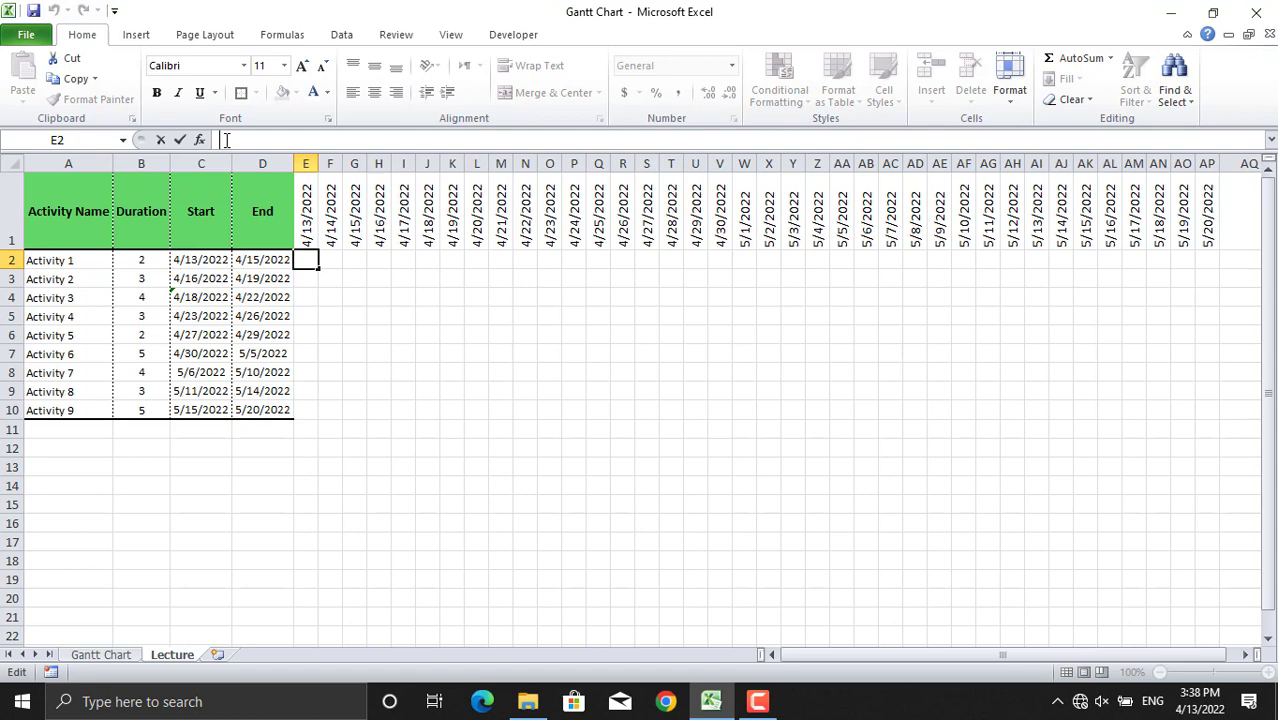
text(=)
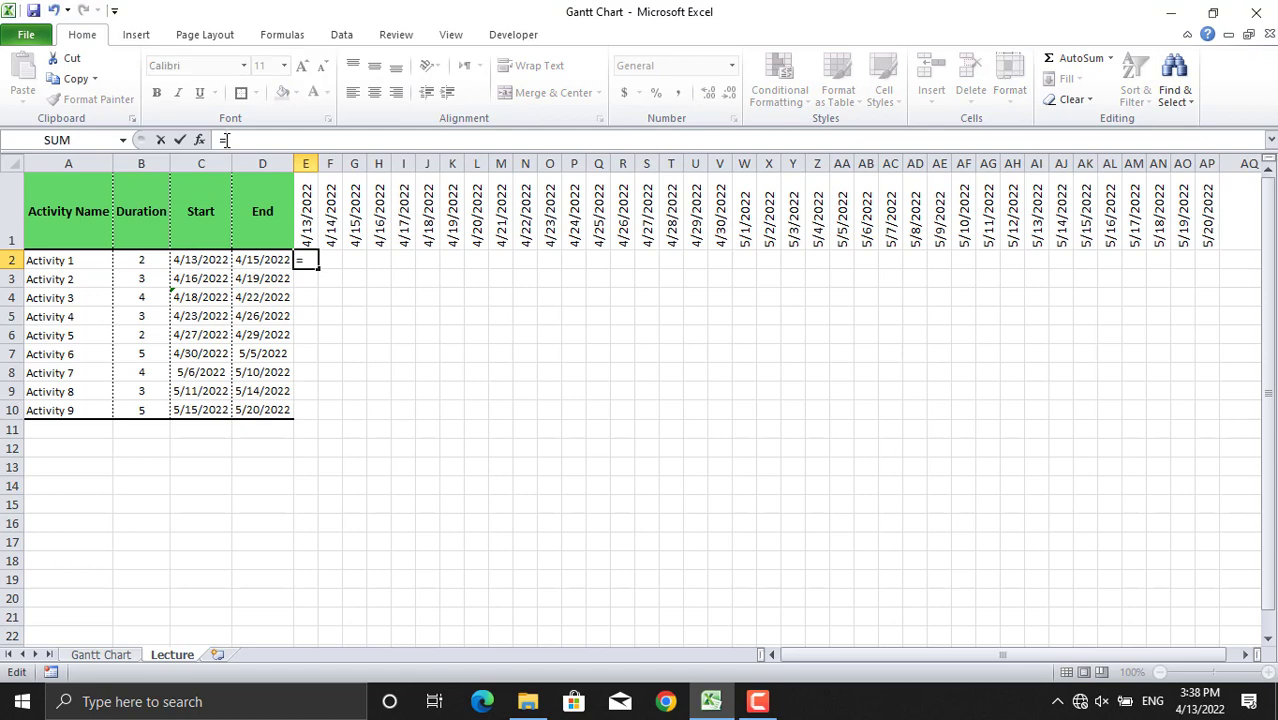
text(if)
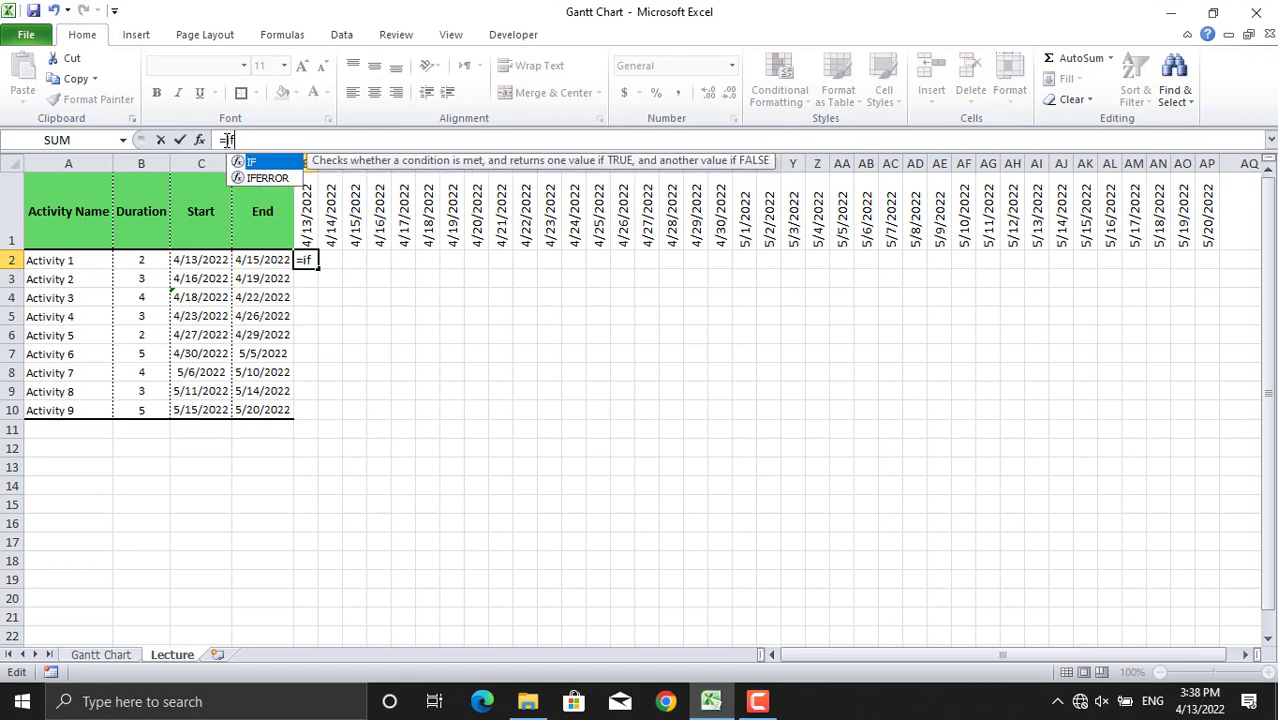
text(()
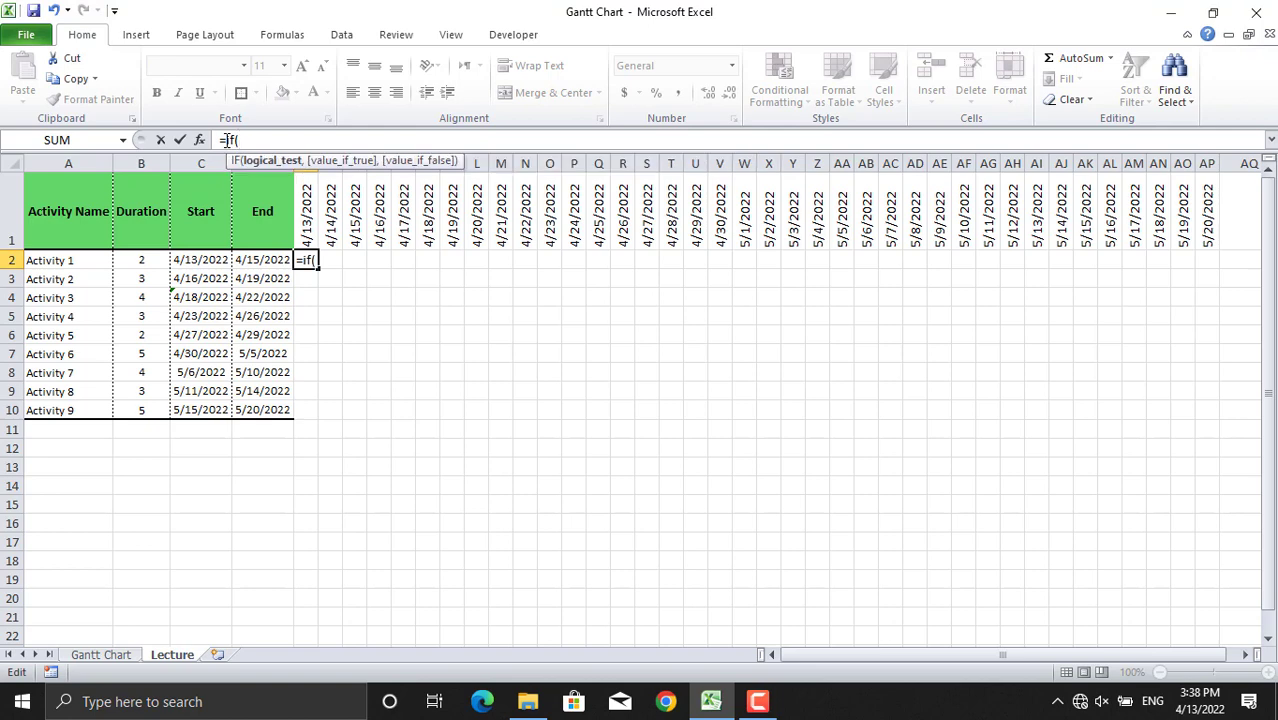
key(BackSpace)
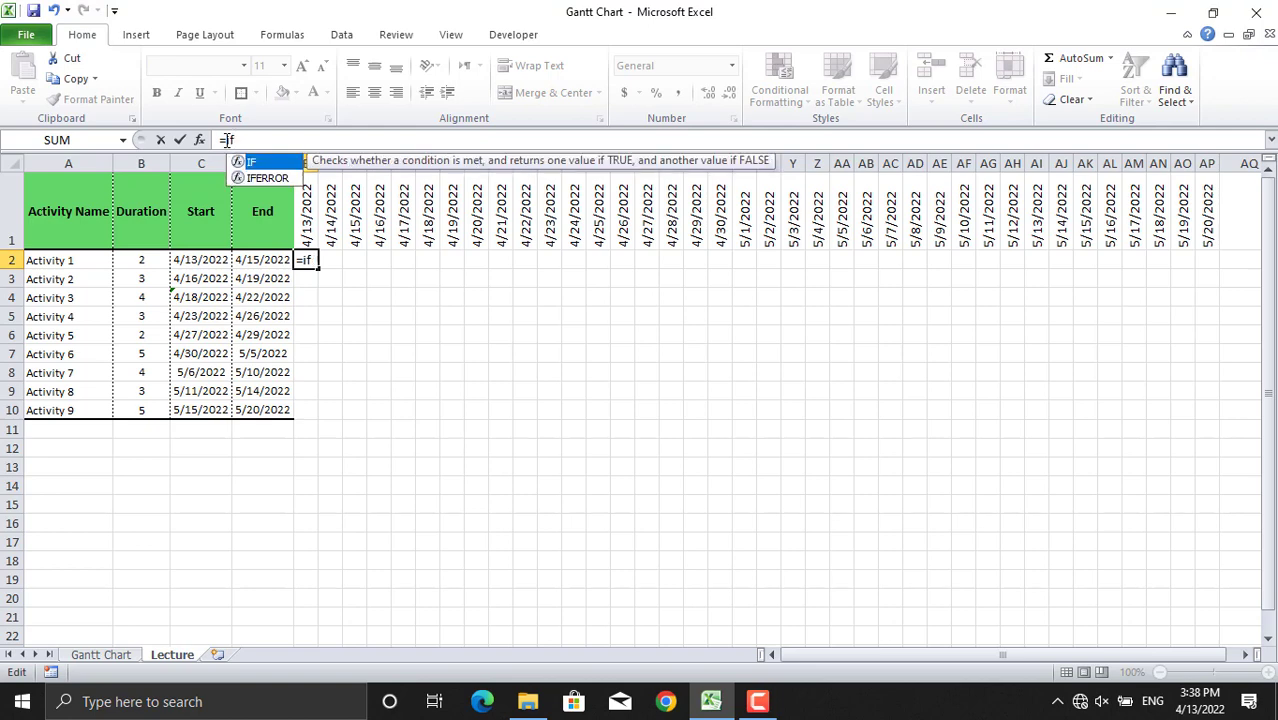
text((and)
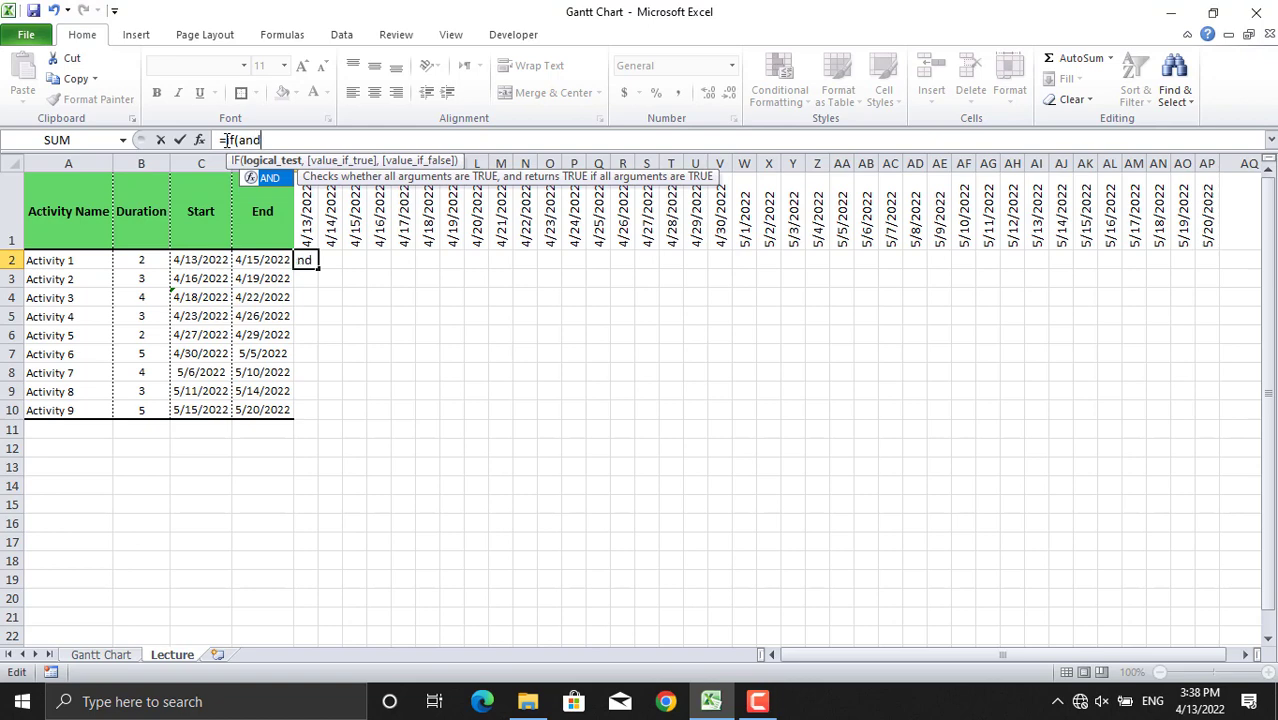
text(()
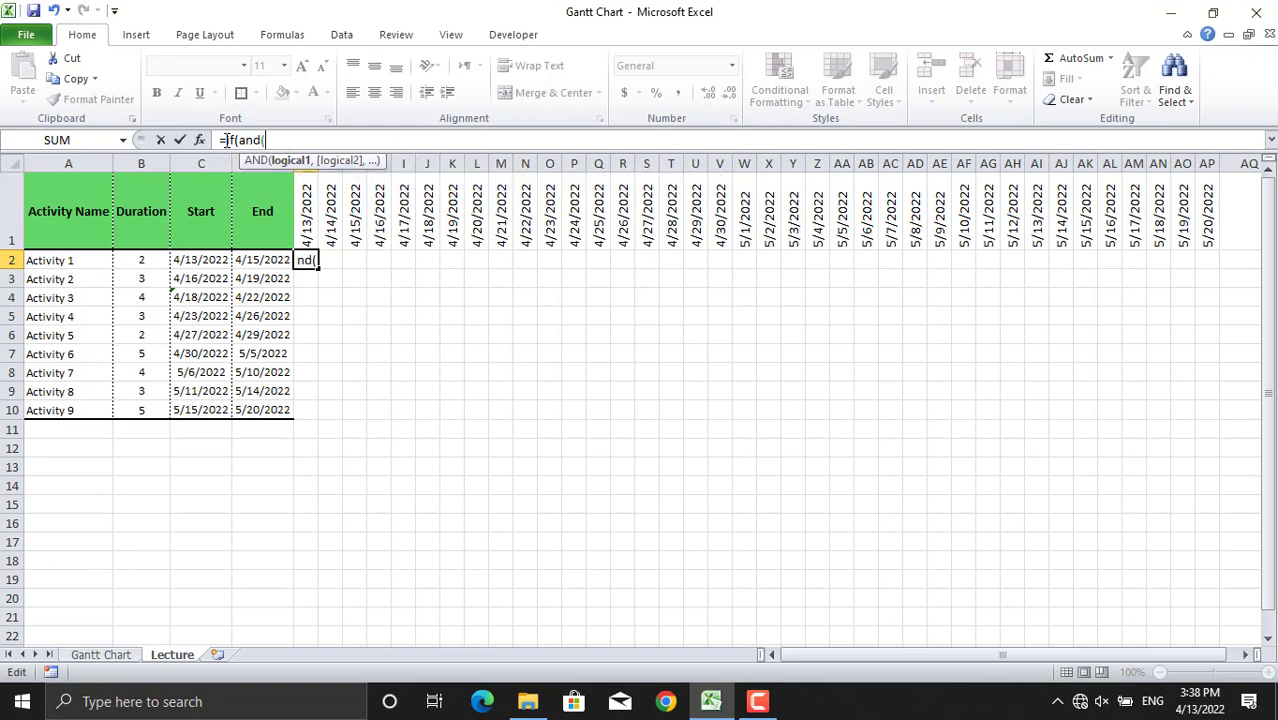
click(308, 215)
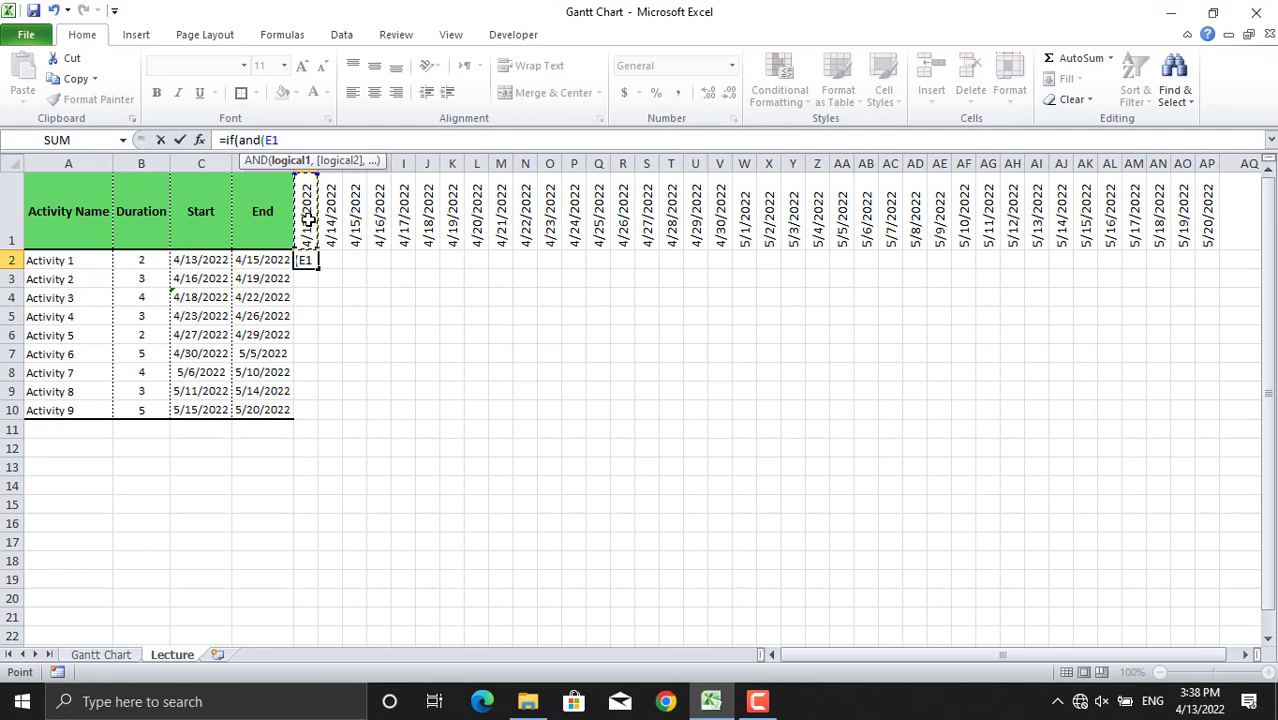
click(270, 140)
key(F4)
key(F4)
text(>=)
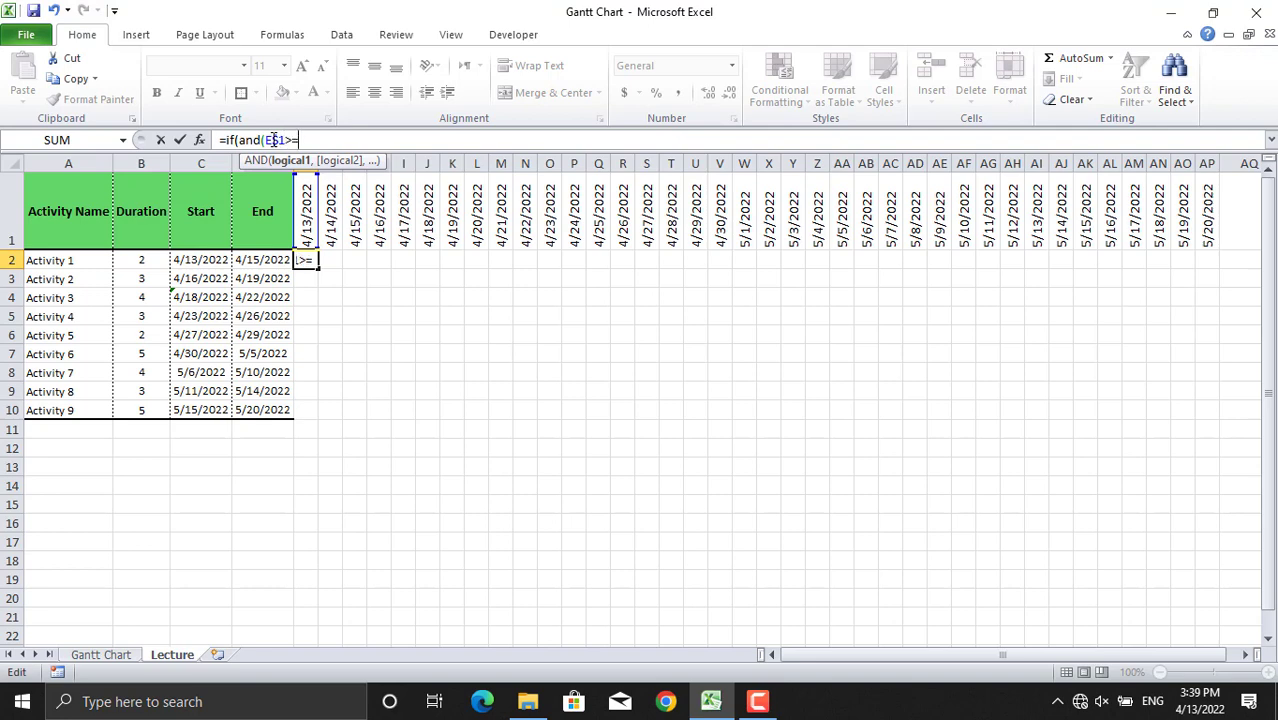
click(210, 258)
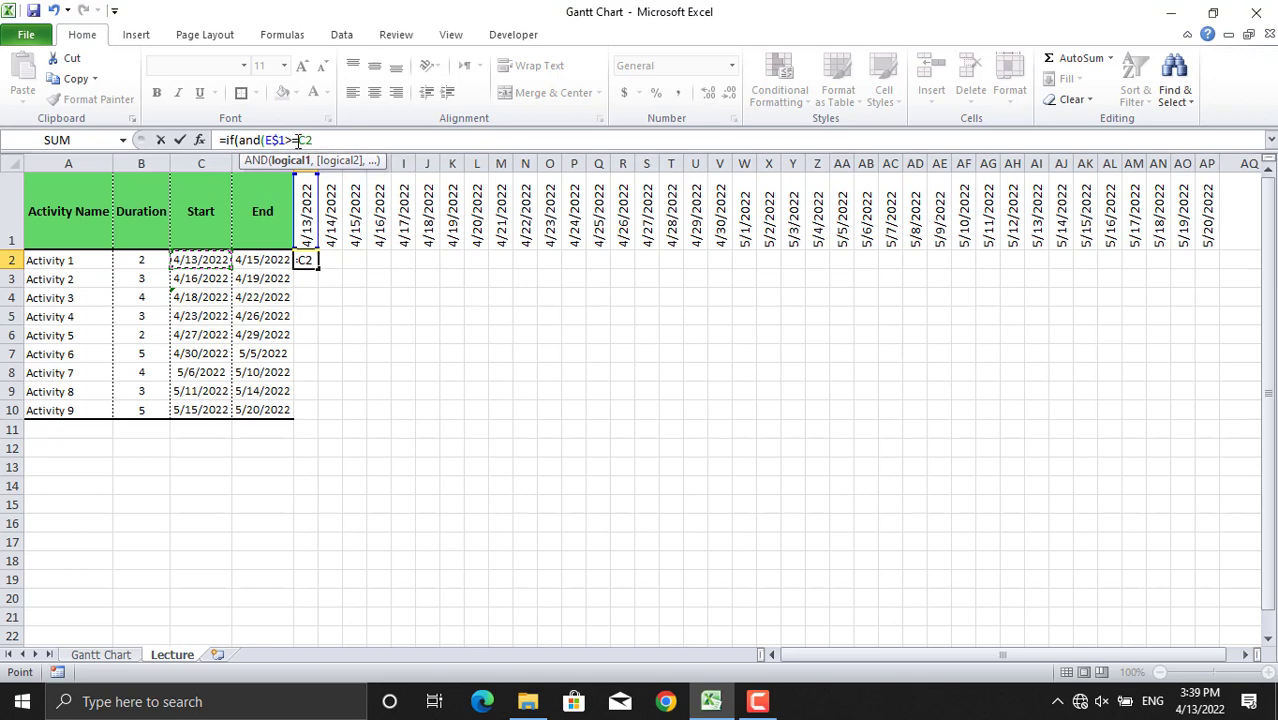
click(298, 141)
text($C2,)
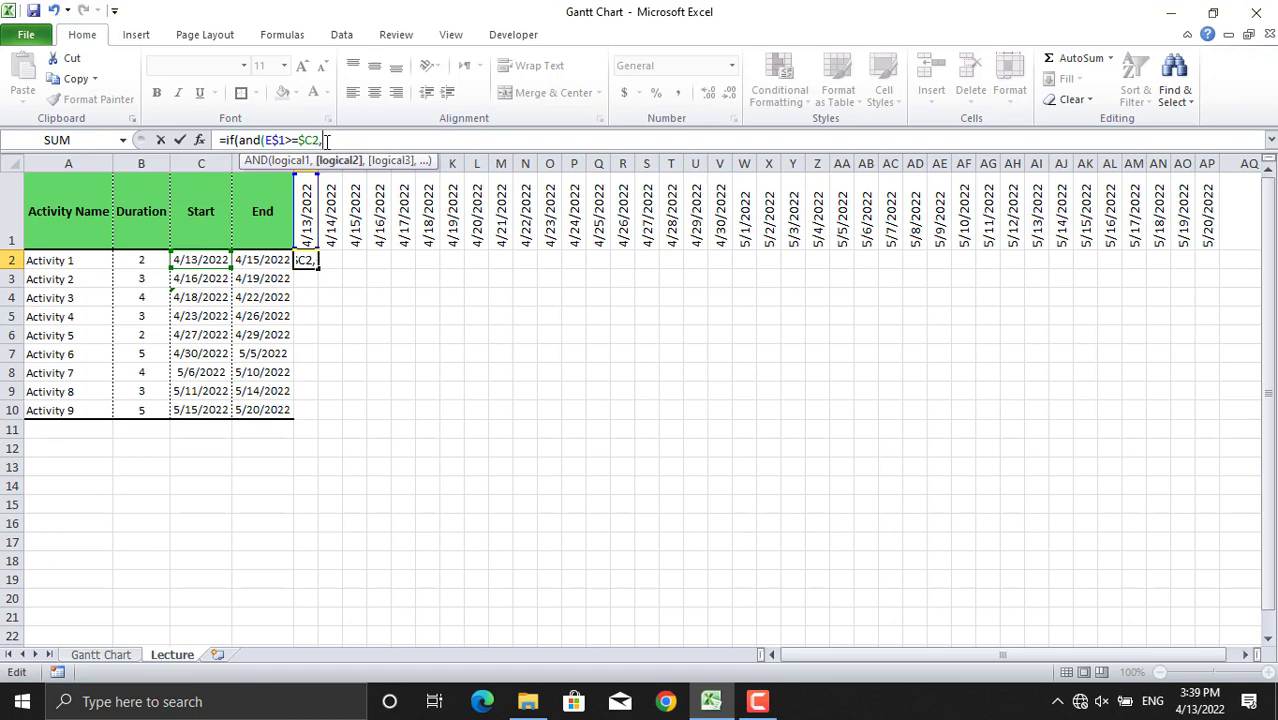
- Finish it as =IF(AND(E$1>=$C2,E$1<=$D2),"A","") and commit it
click(309, 218)
click(325, 139)
text($1)
text(<)
text(=)
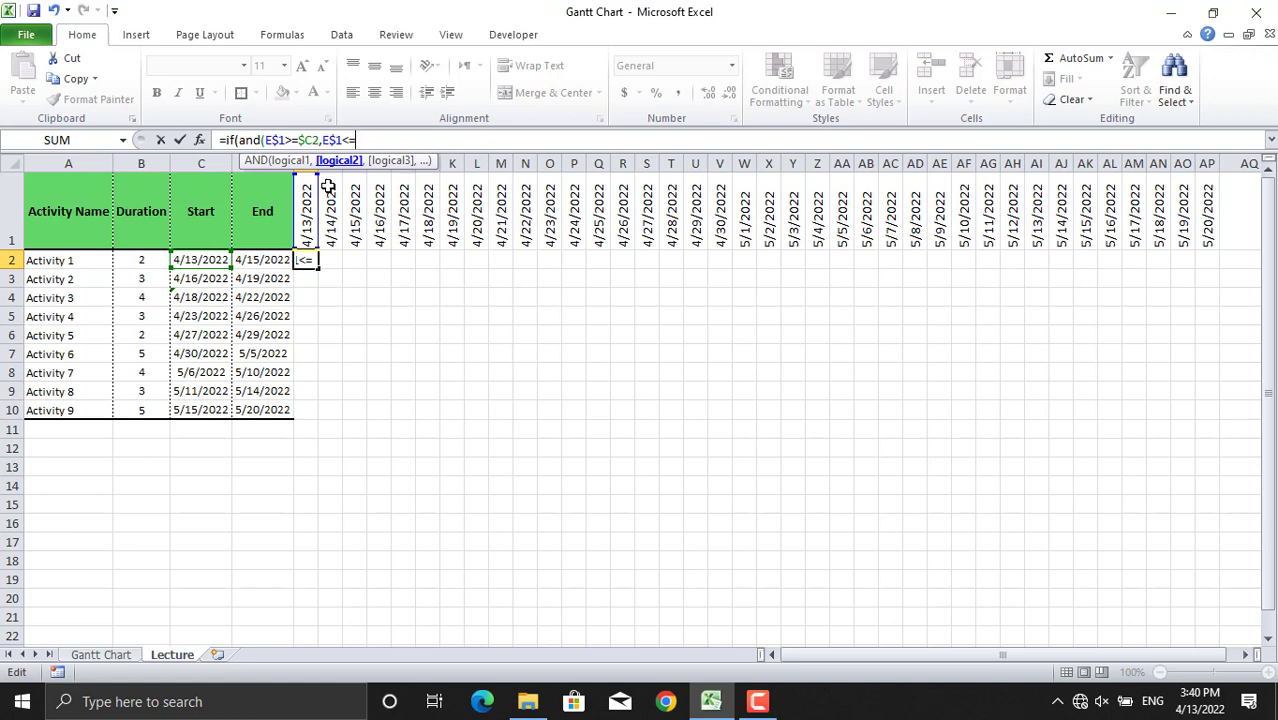
click(272, 259)
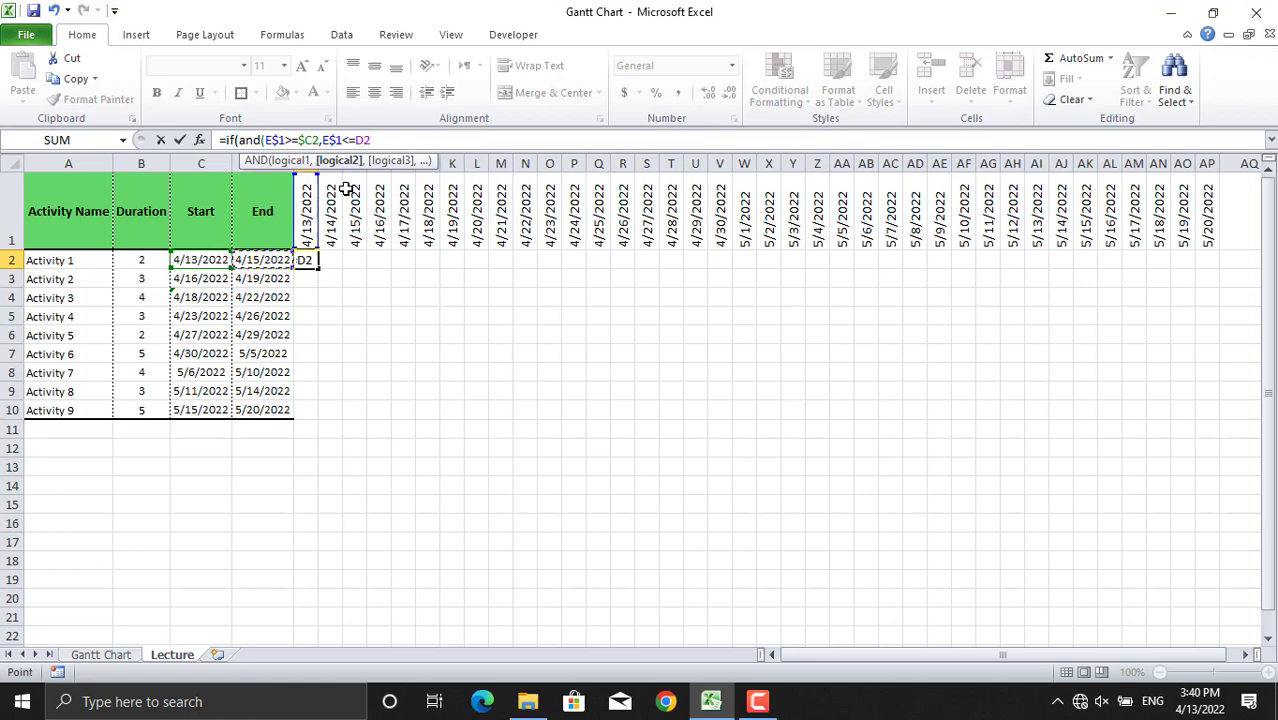
click(356, 140)
text($)
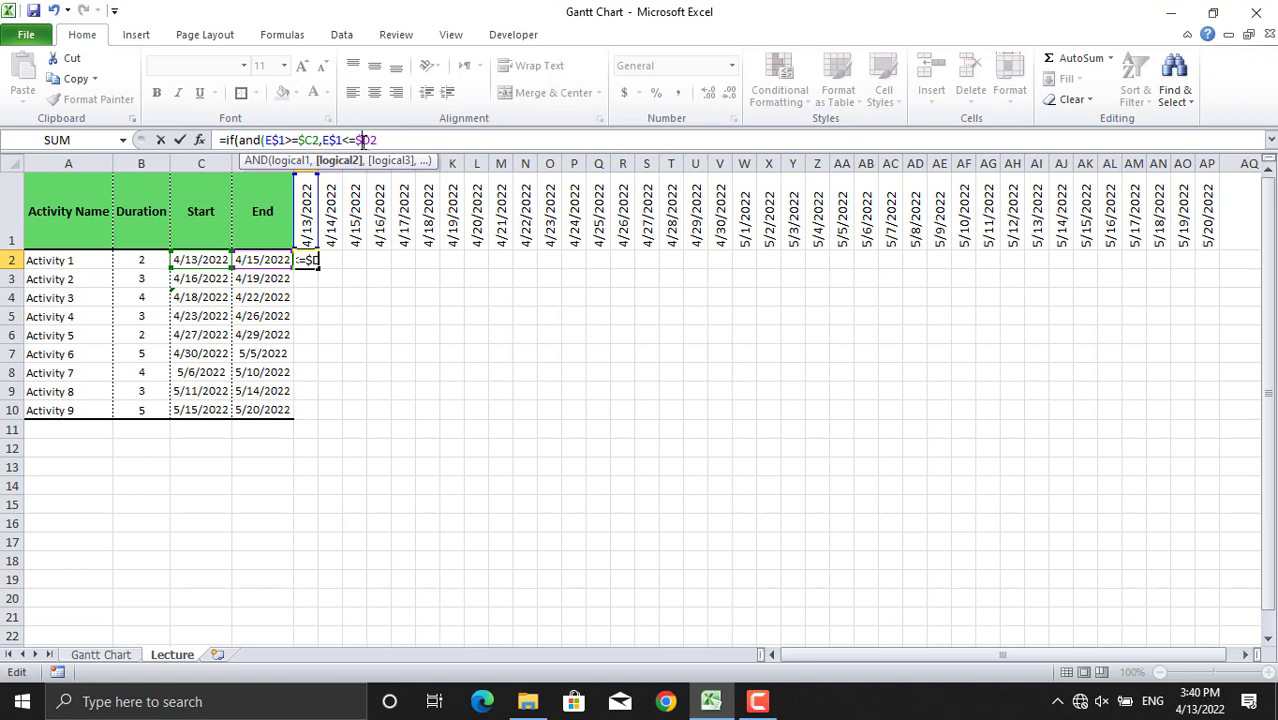
text())
text())
key(Left)
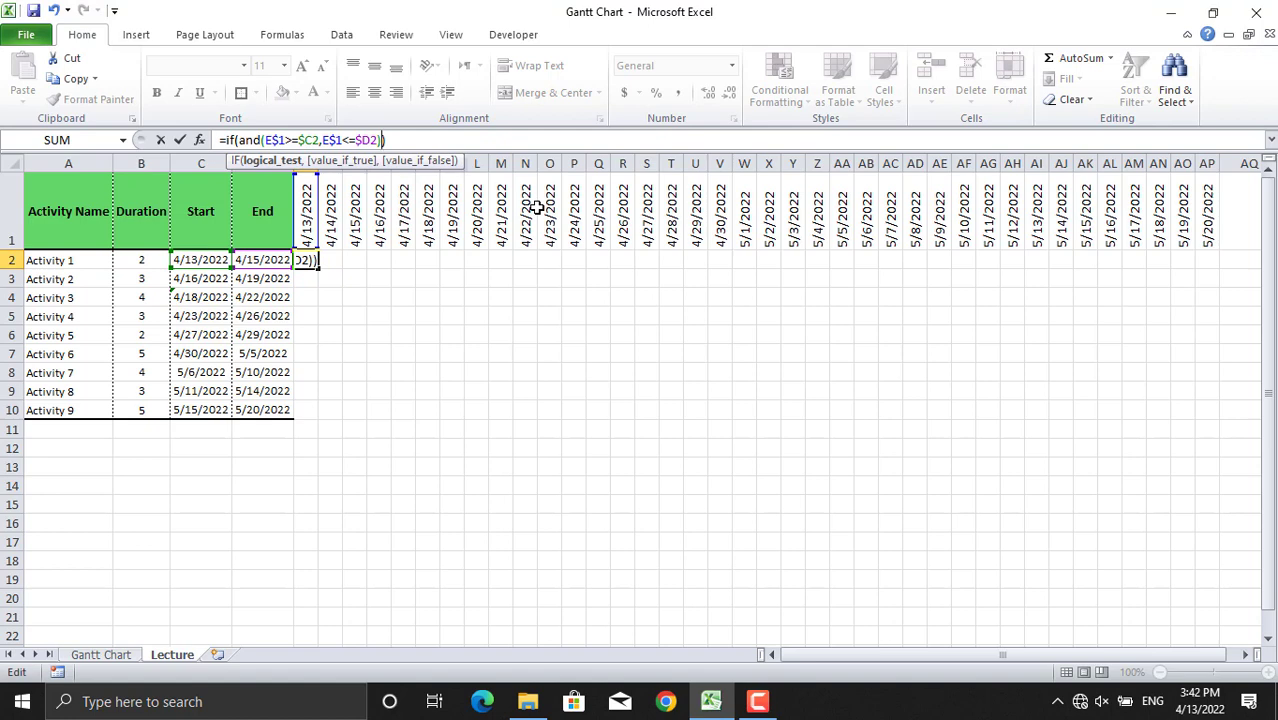
text(,)
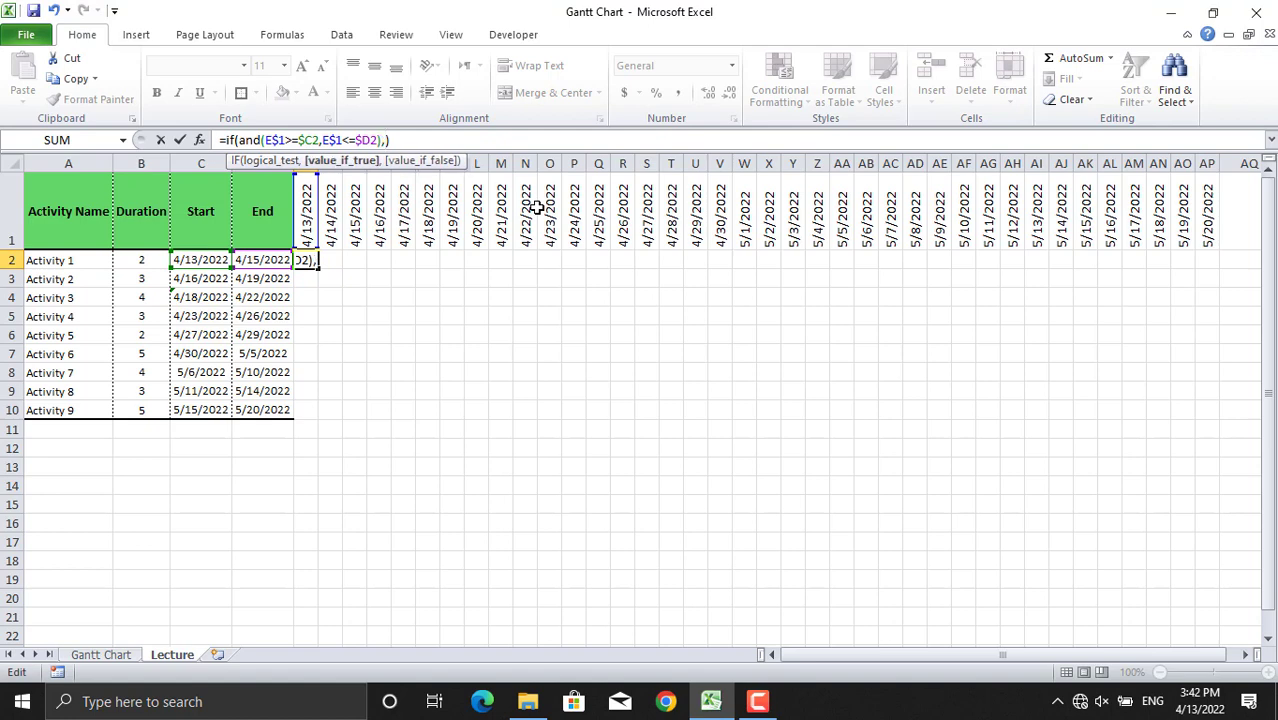
text("A",)
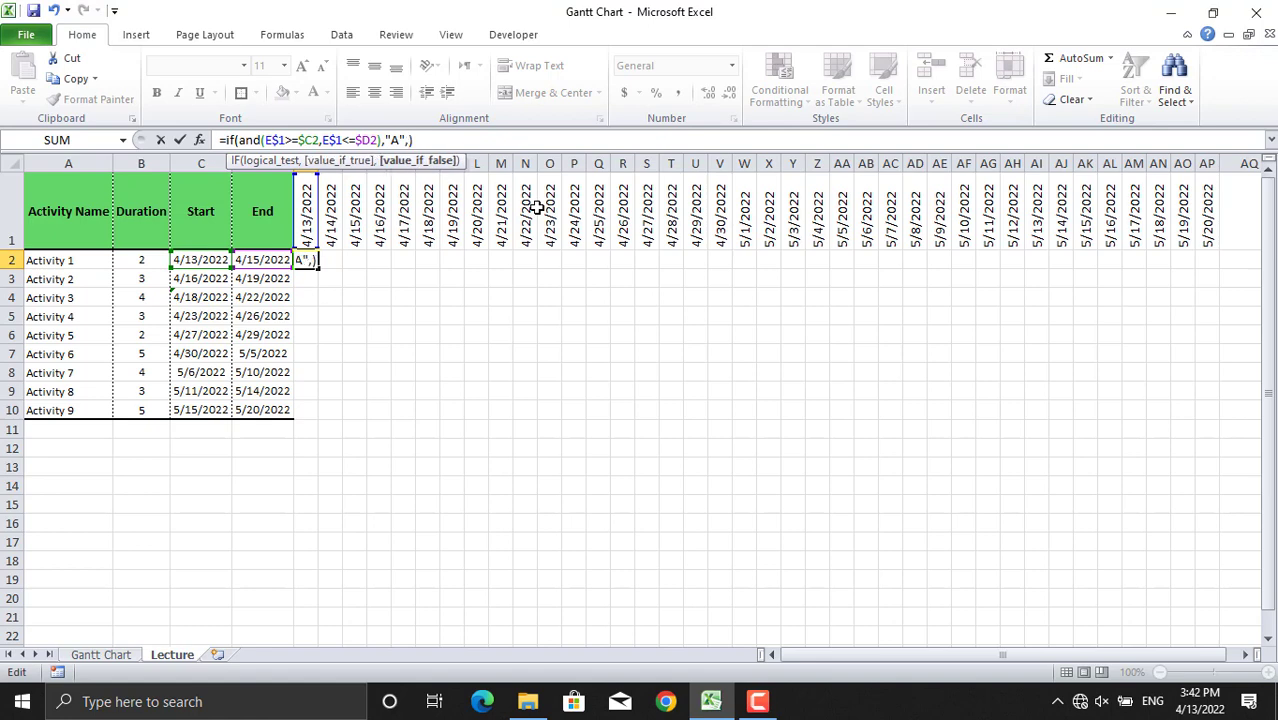
text("")
key(Right)
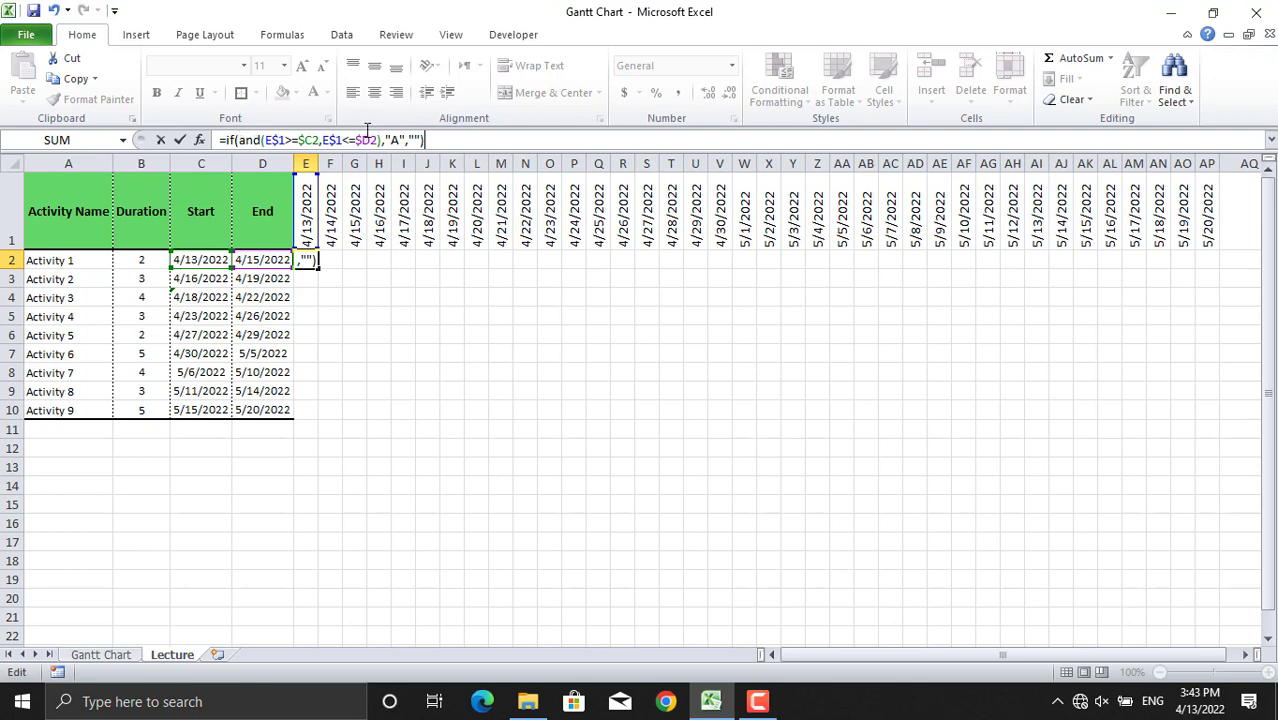
key(Return)
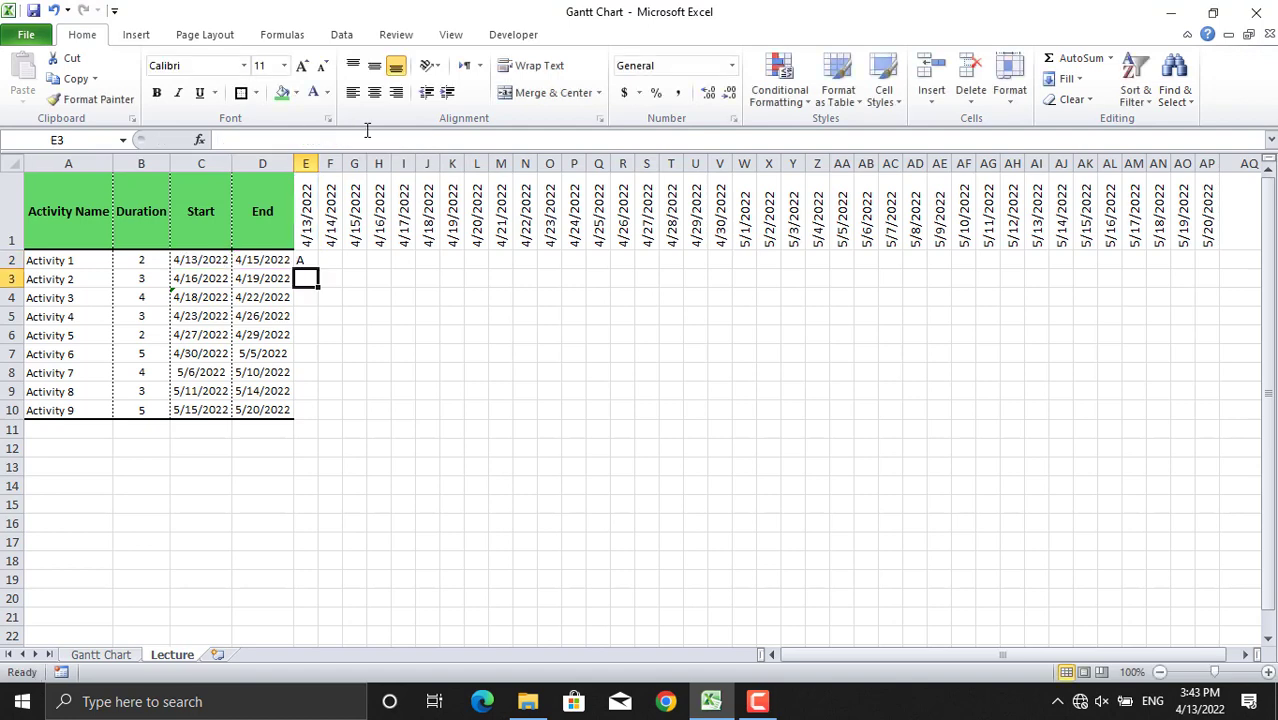
- Fill E2's formula down to E10 and across to column AP, then check P6's formula
click(305, 258)
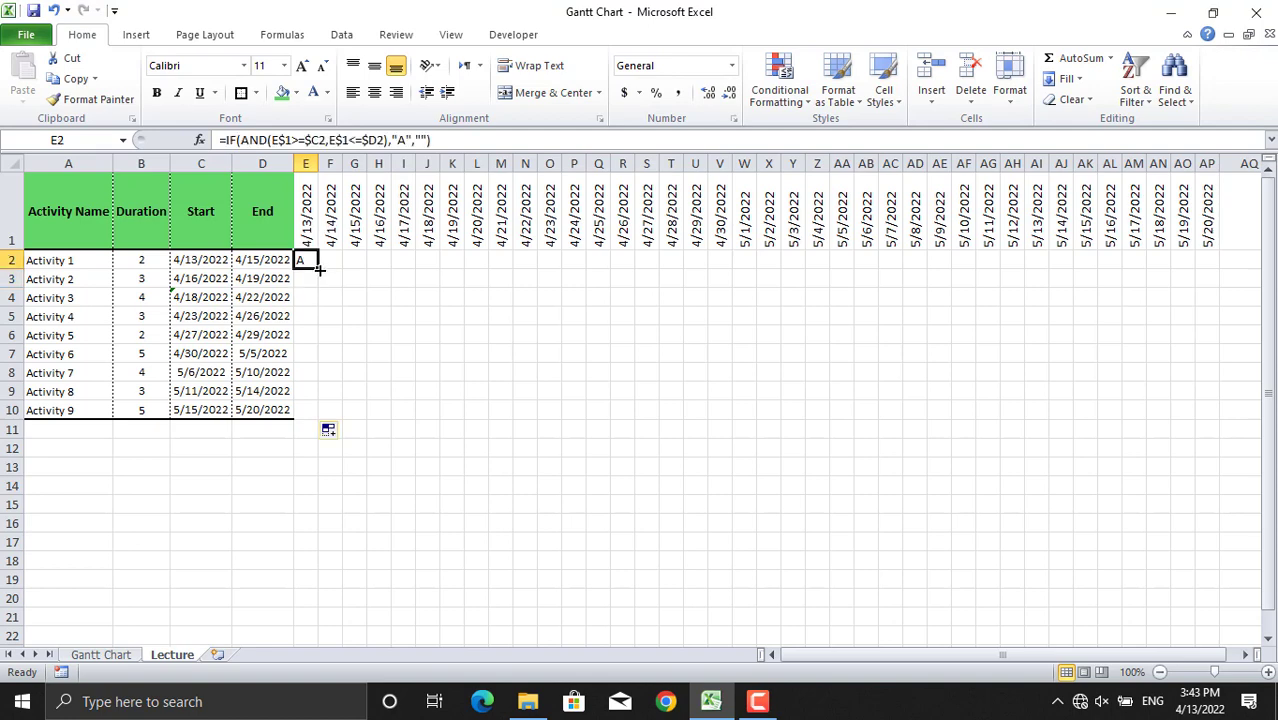
drag(319, 269, 319, 418)
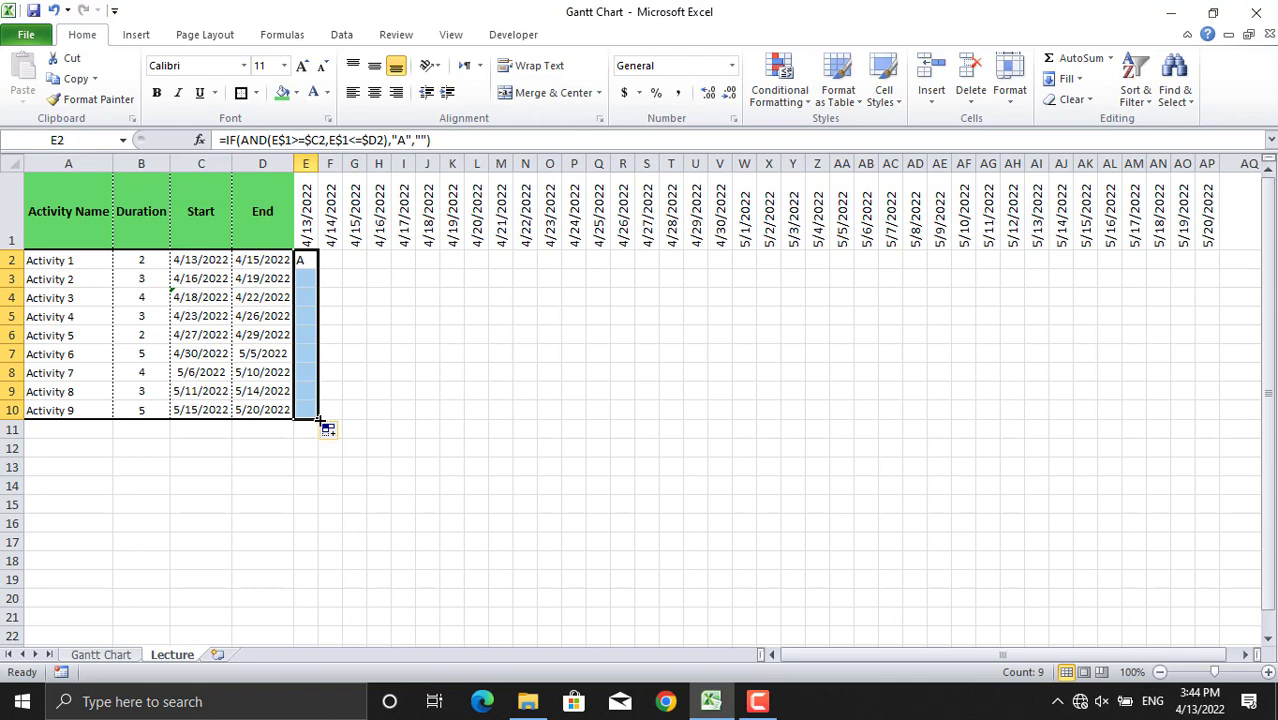
drag(319, 420, 1210, 389)
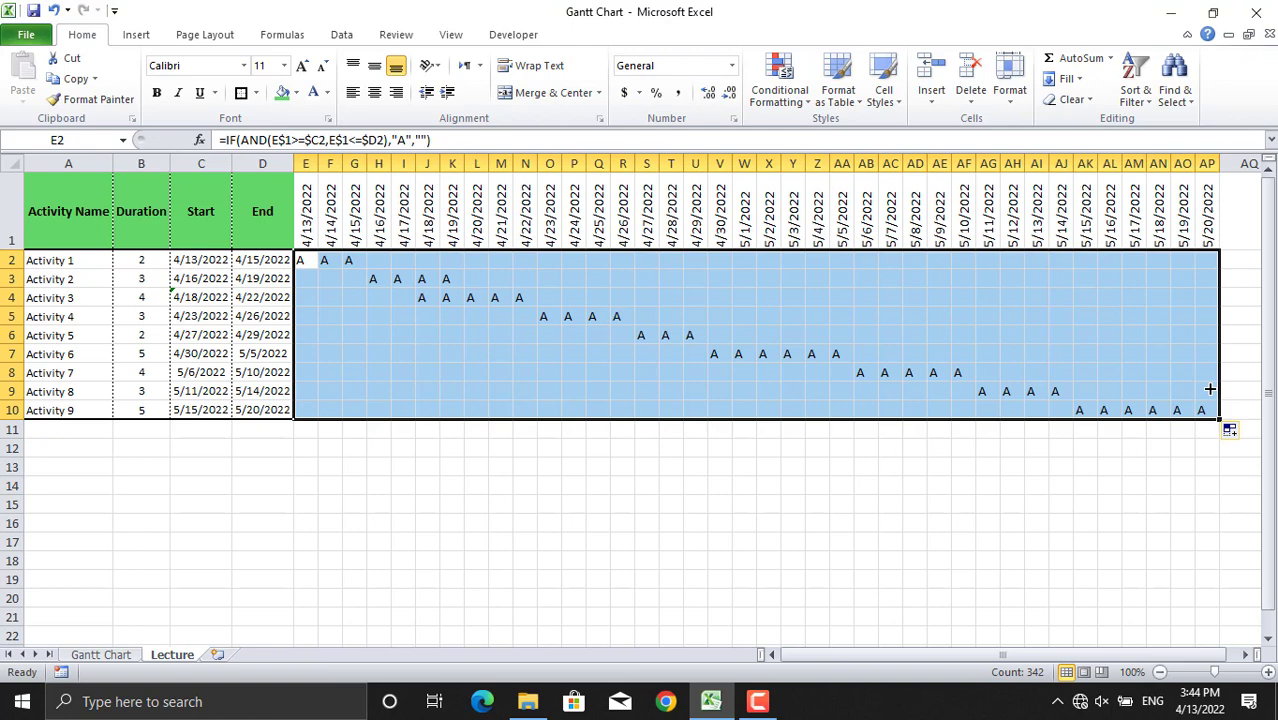
click(574, 335)
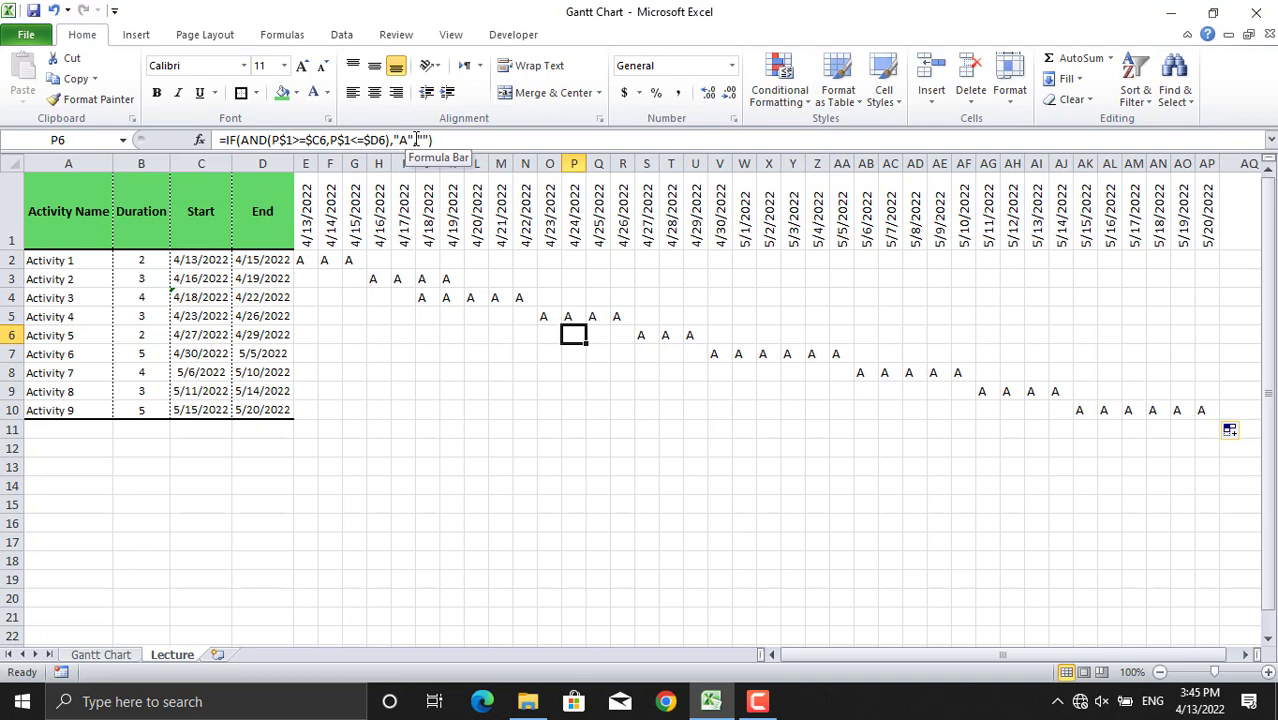
- For grid E2:AP10, create an Equal To "A" highlight rule with a custom format
drag(306, 258, 1197, 410)
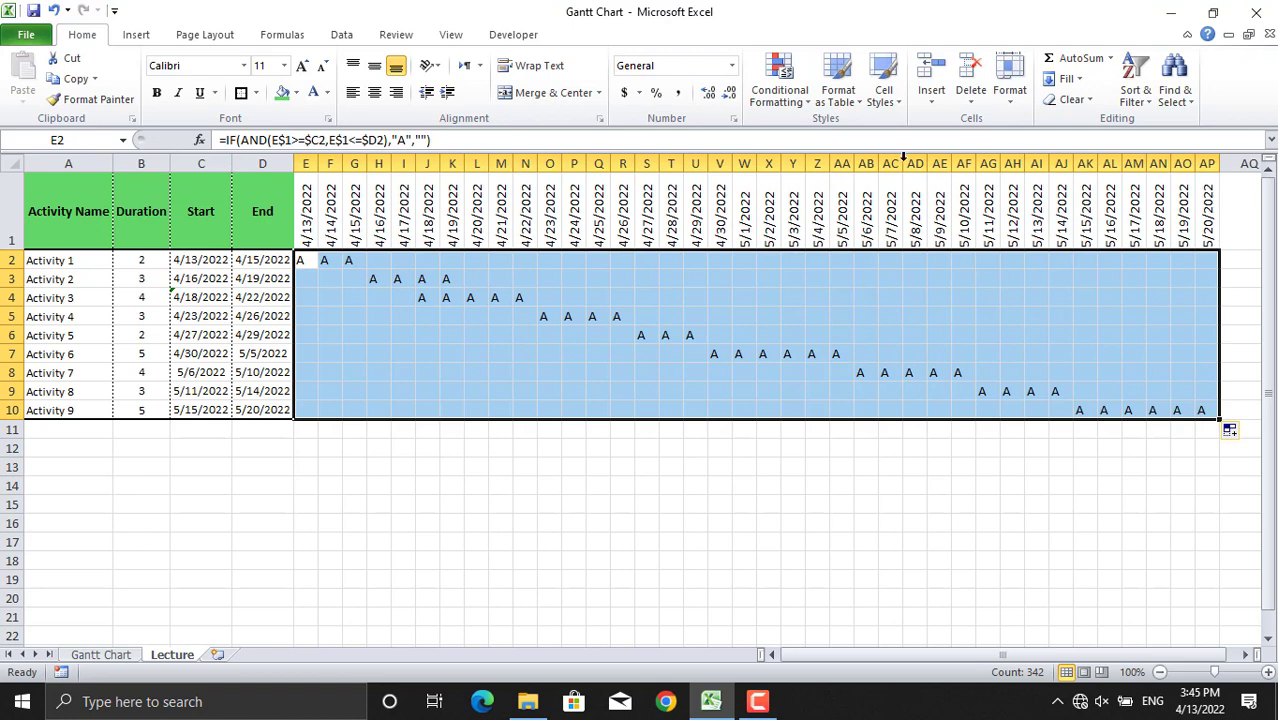
click(806, 95)
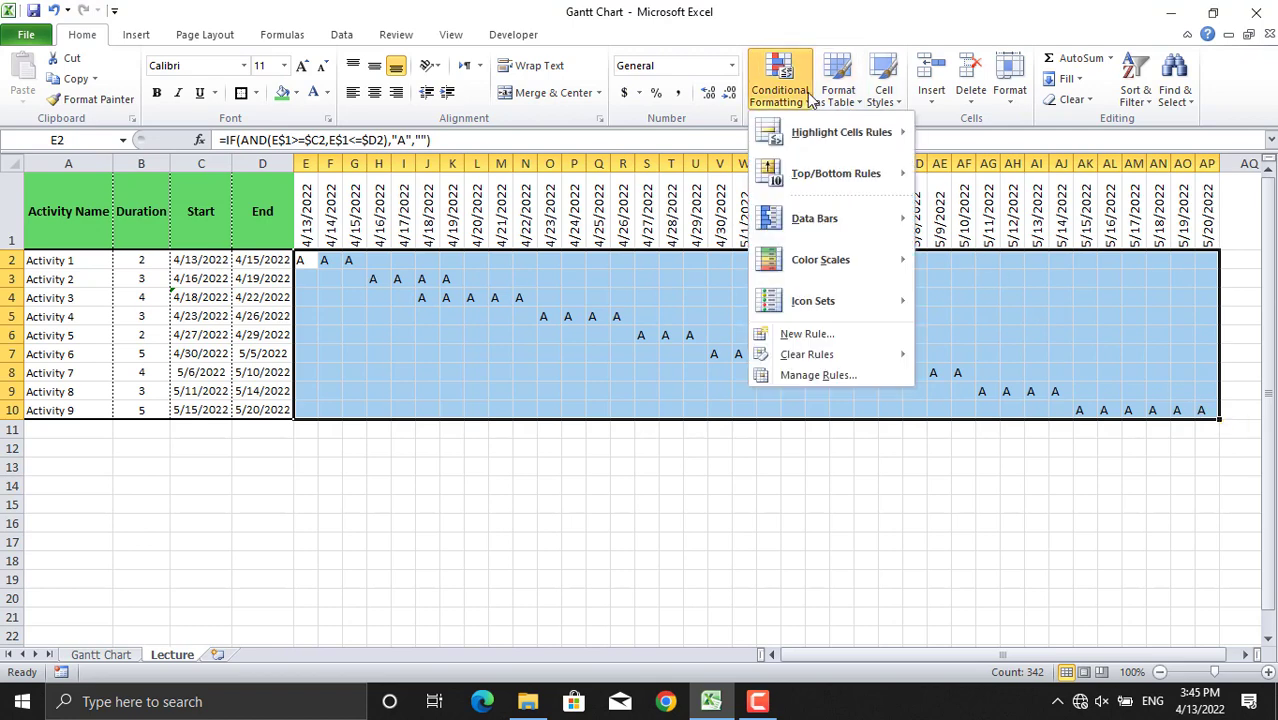
mouse_move(812, 135)
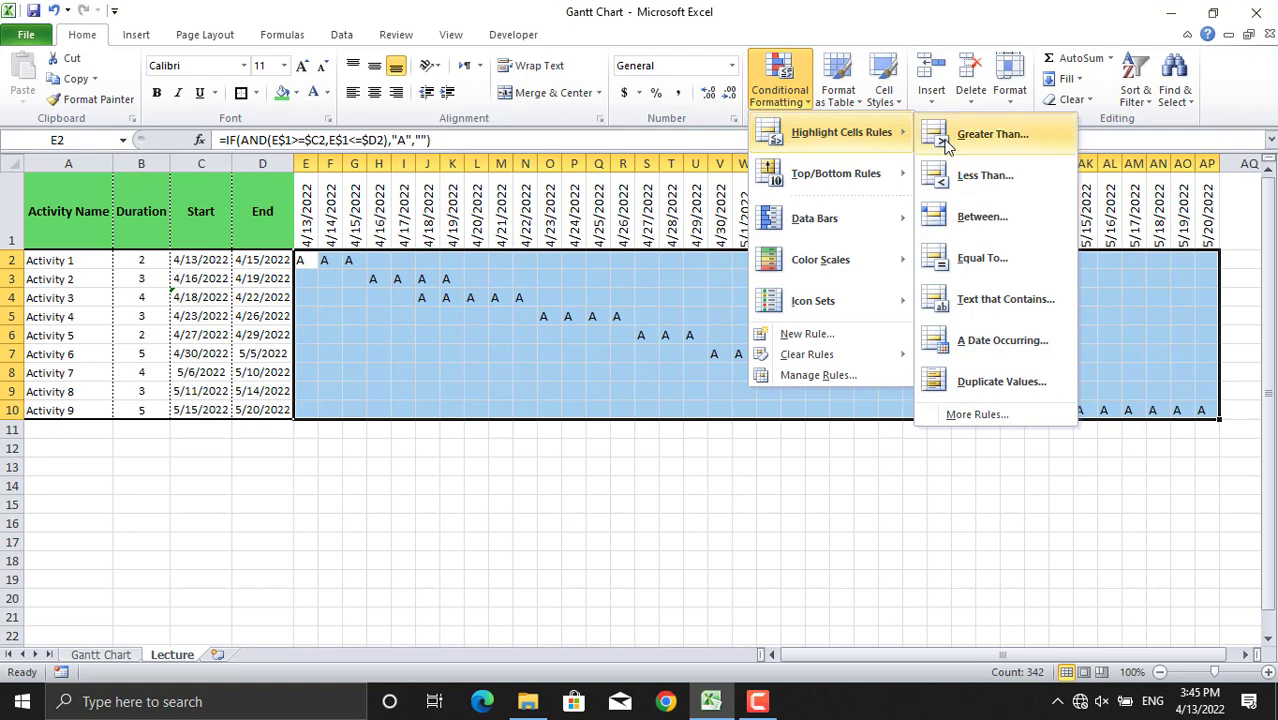
click(999, 258)
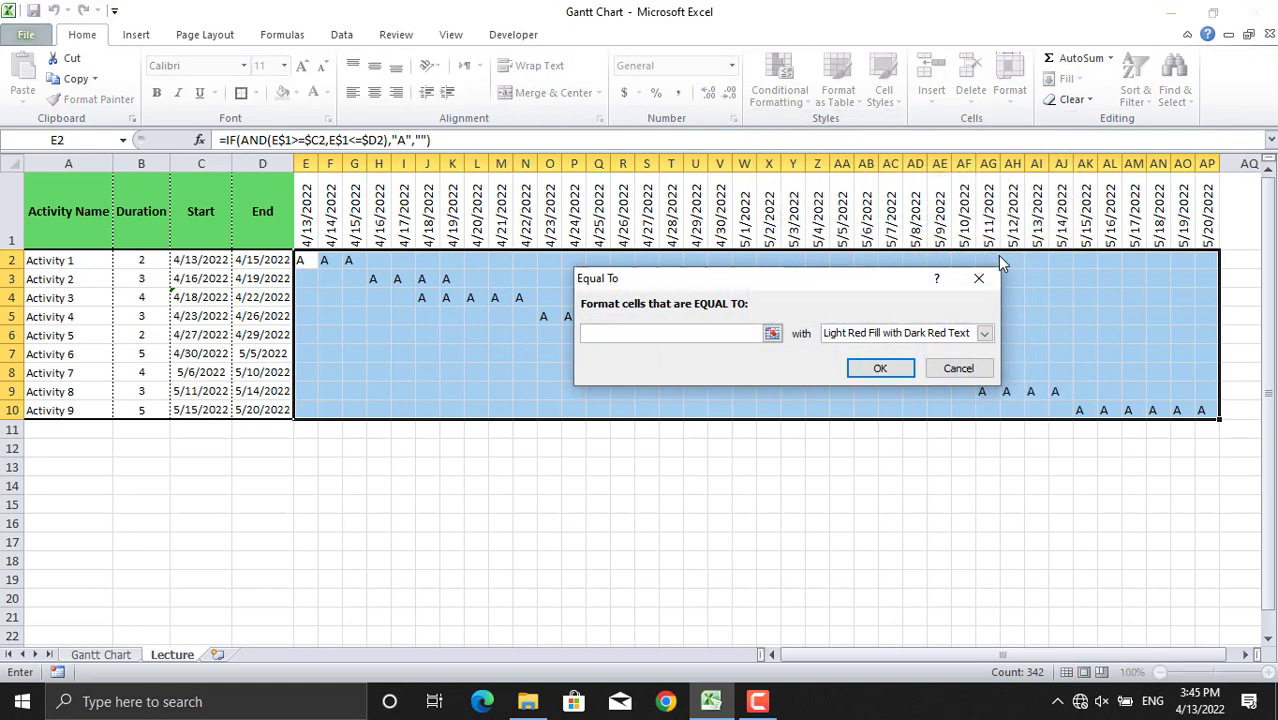
text(A)
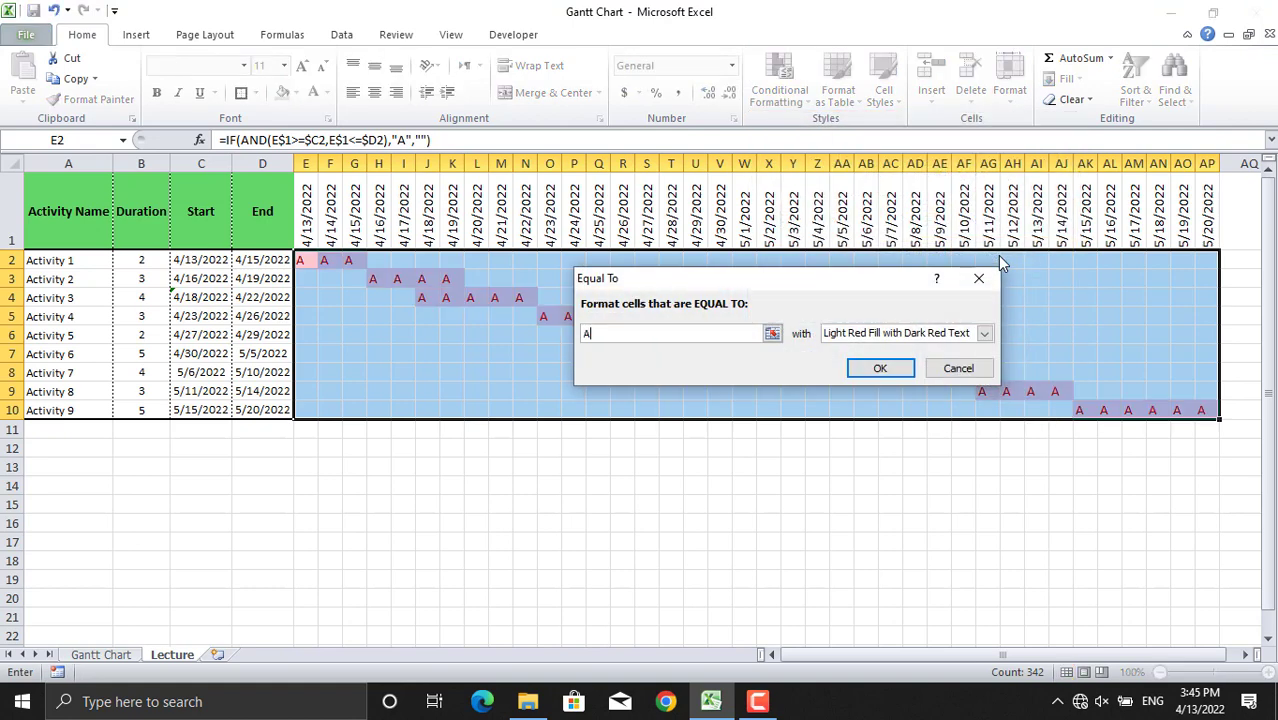
click(984, 333)
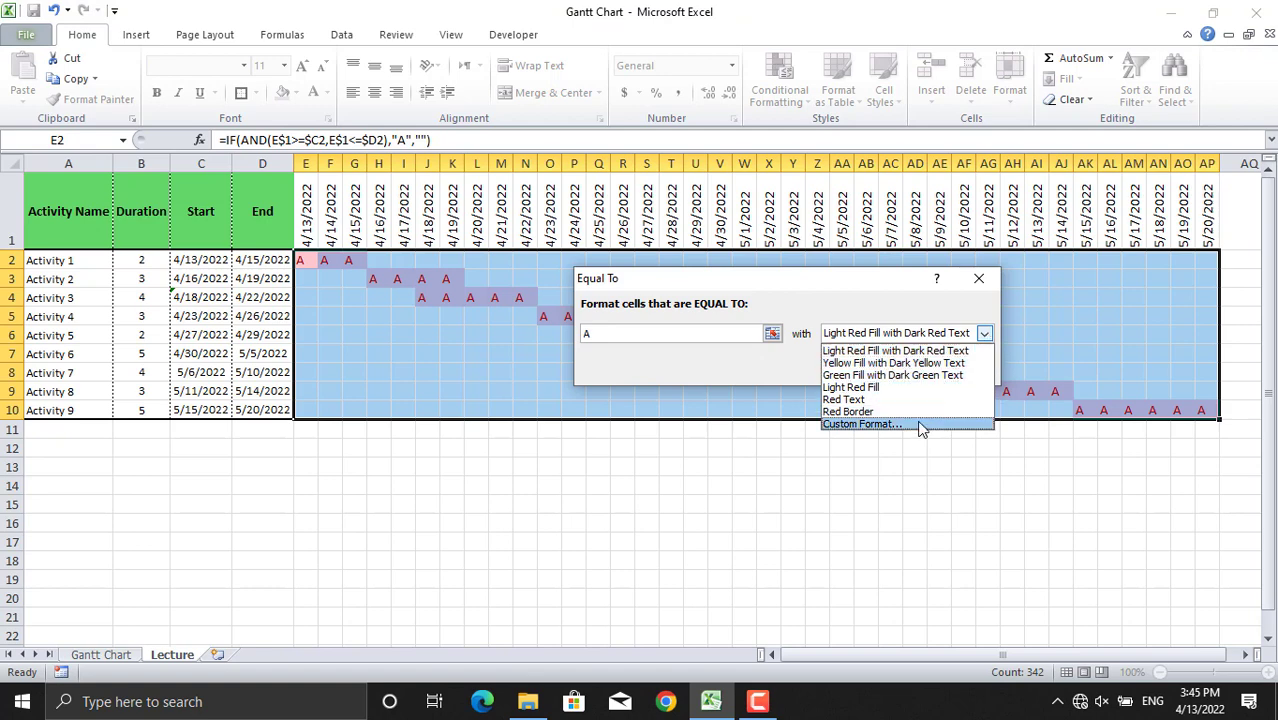
click(862, 424)
- Give the custom format orange font colour and orange fill, then apply the rule
click(631, 127)
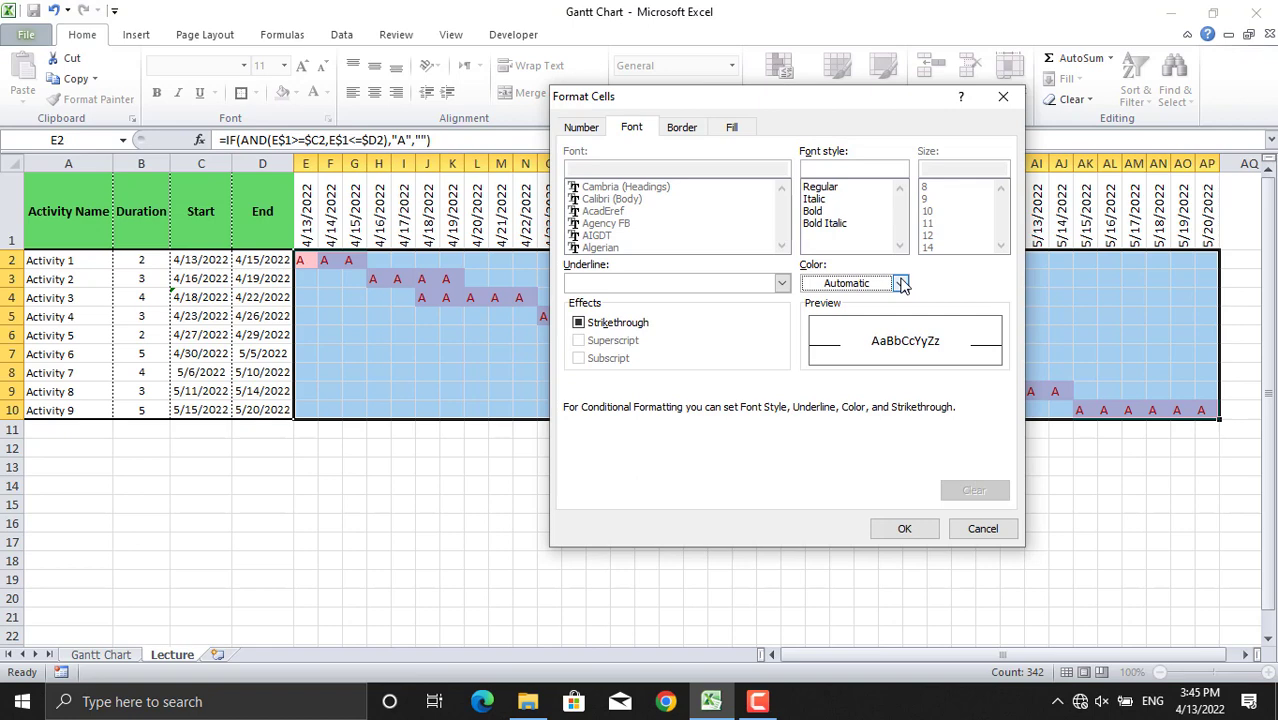
click(901, 284)
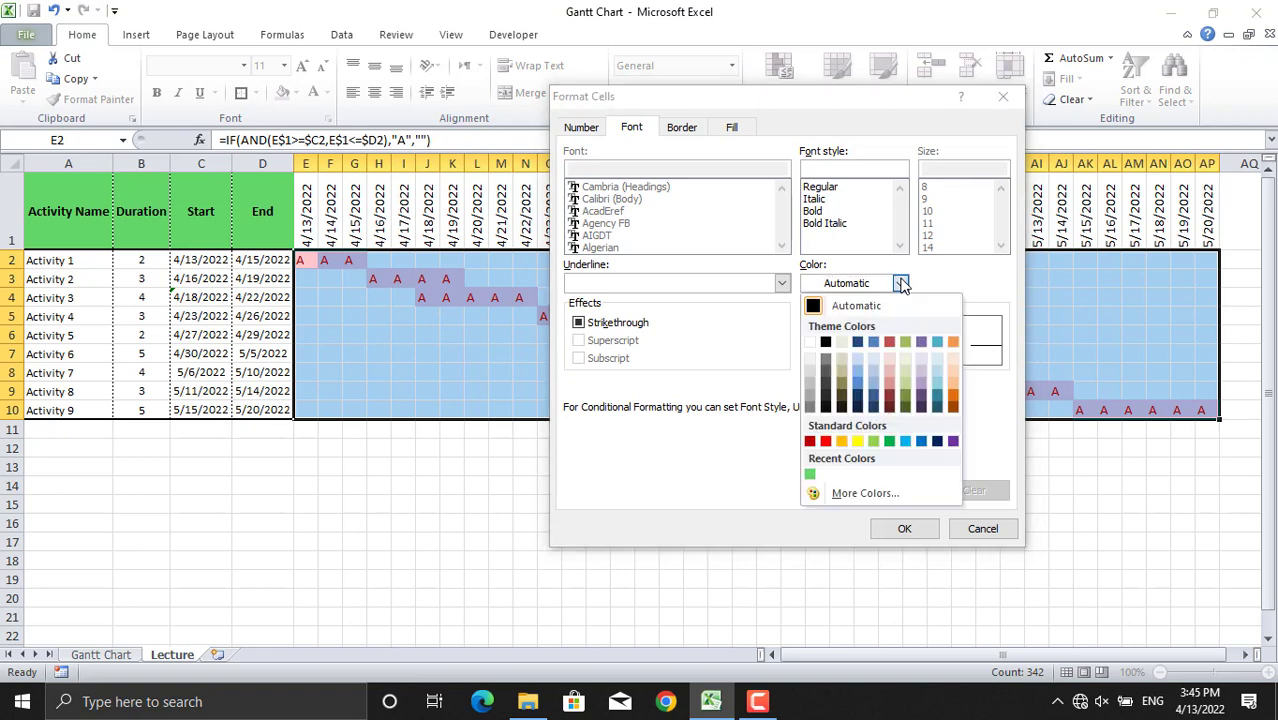
click(953, 341)
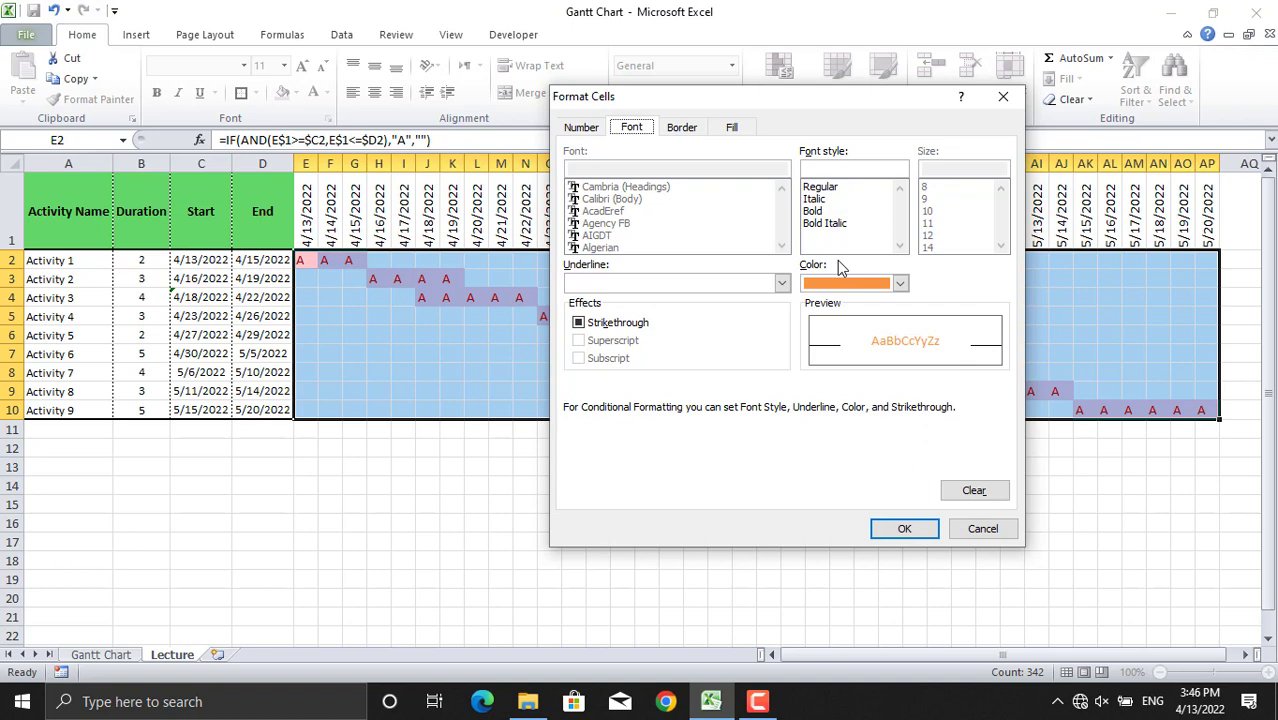
click(739, 129)
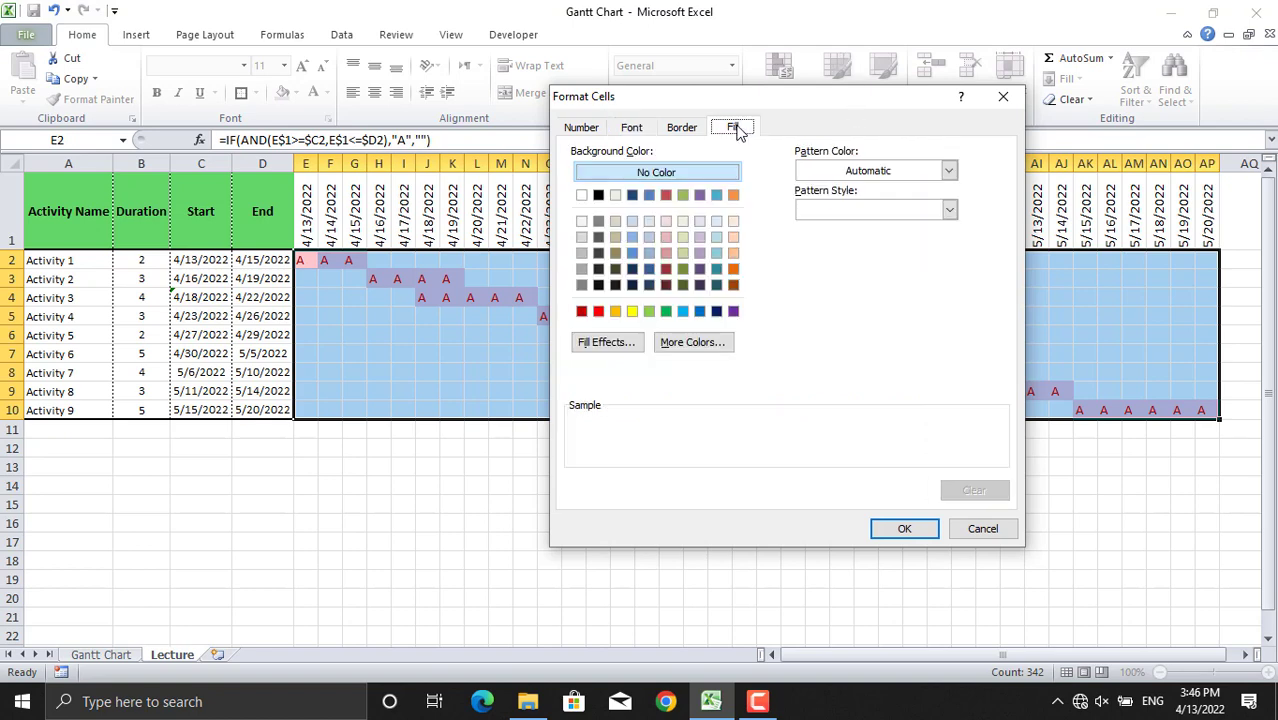
click(731, 196)
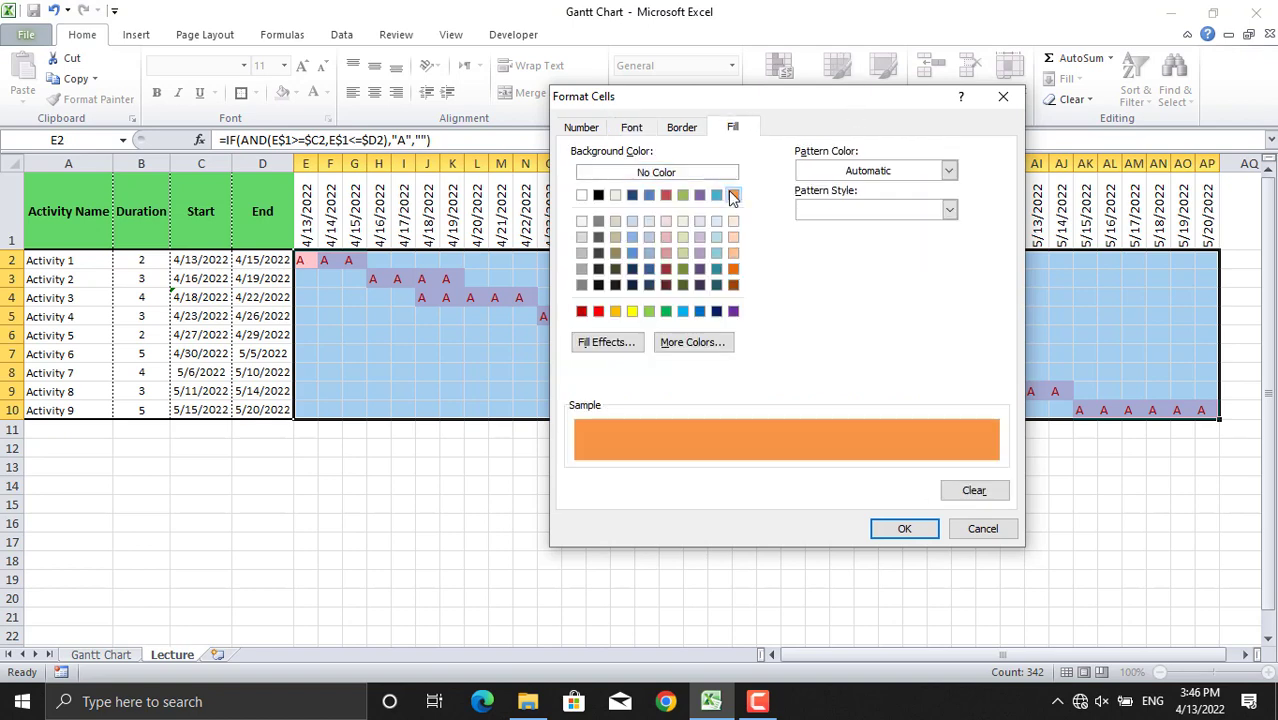
click(879, 529)
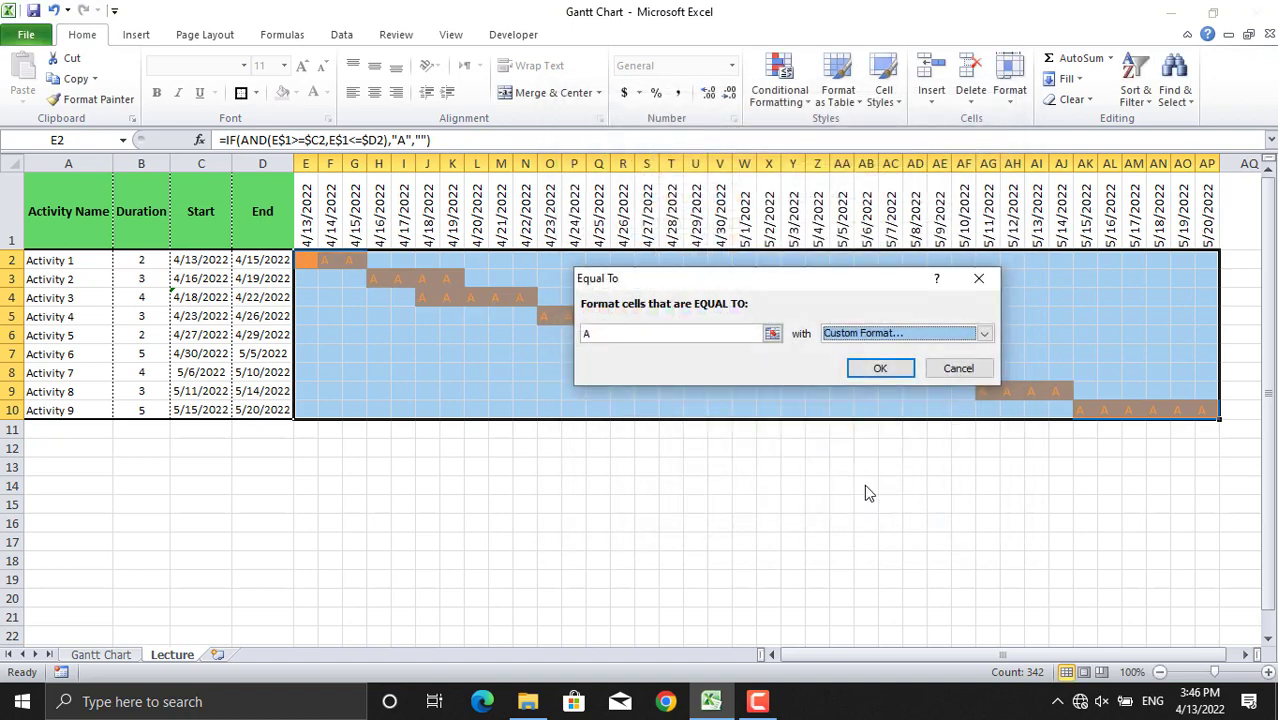
click(877, 369)
click(614, 460)
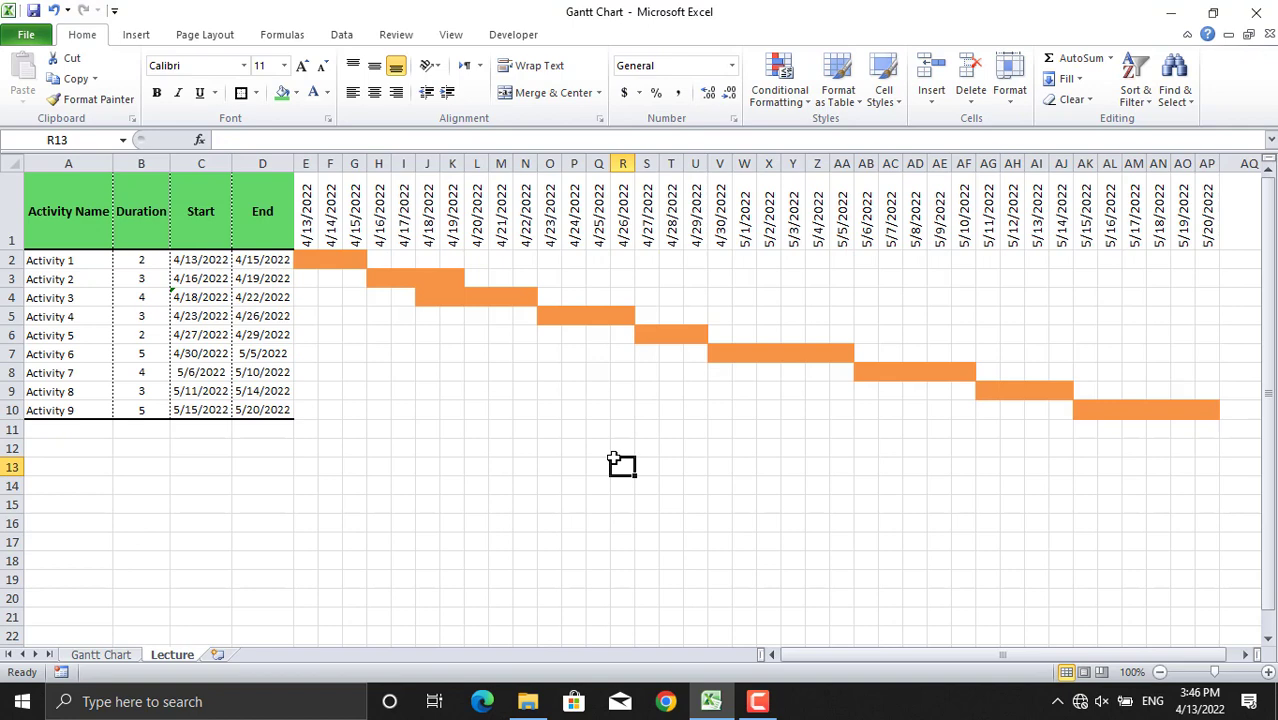
click(146, 355)
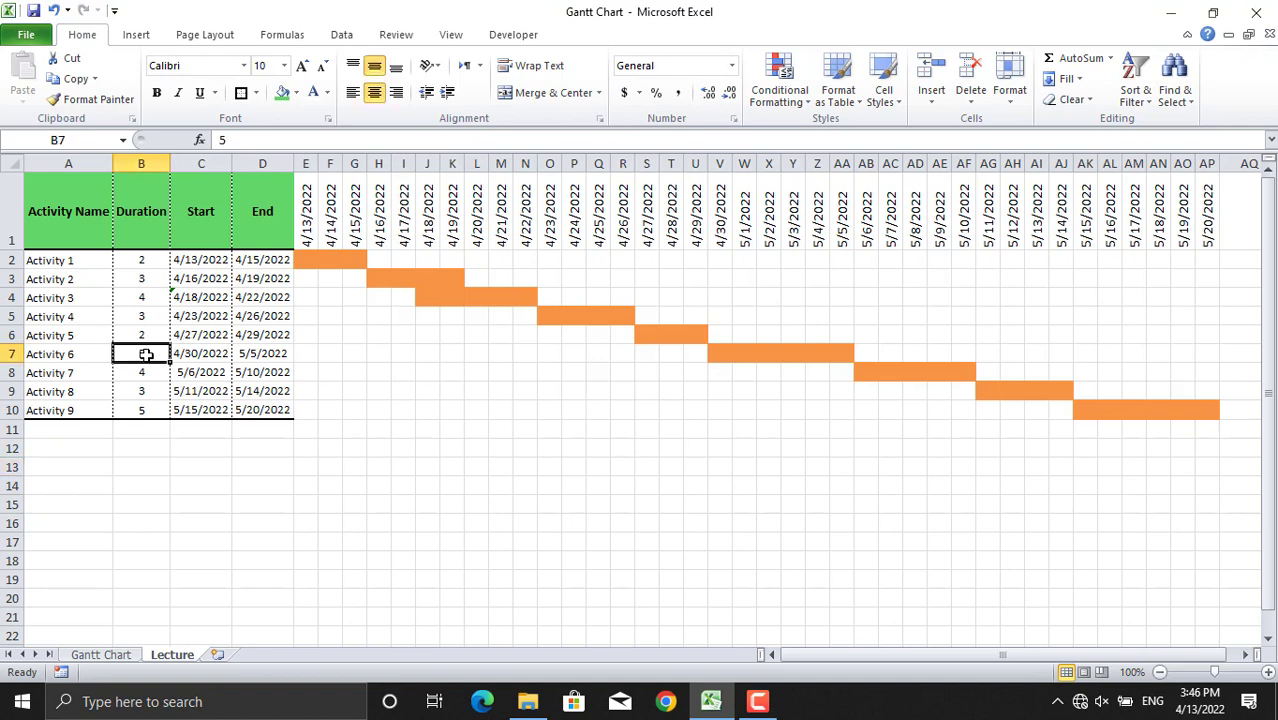
text(3)
key(Return)
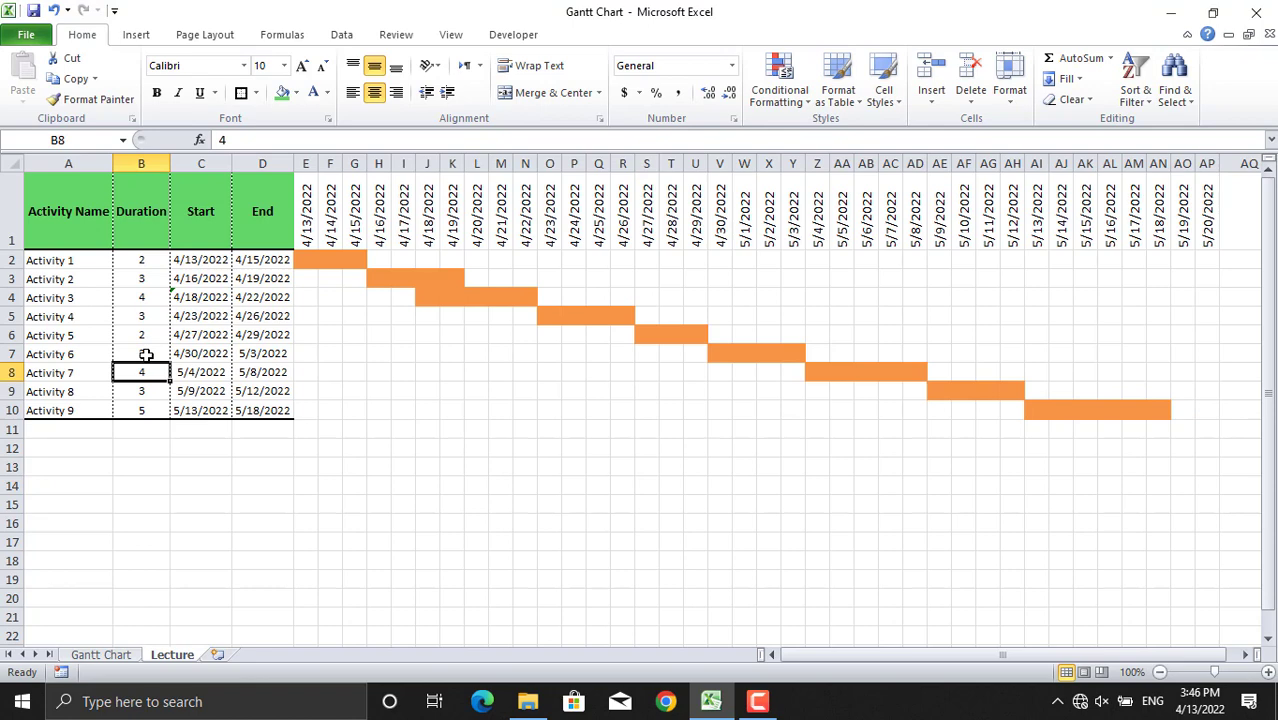
key(ctrl+z)
click(201, 356)
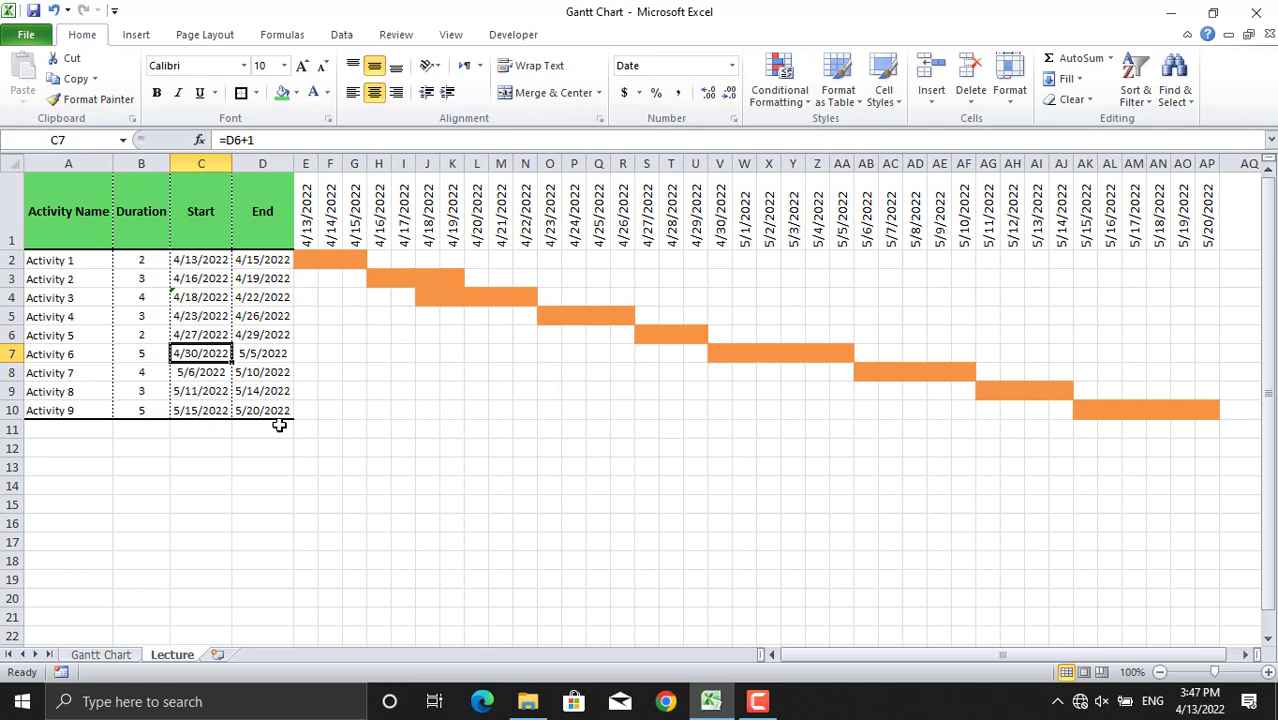
text(4/)
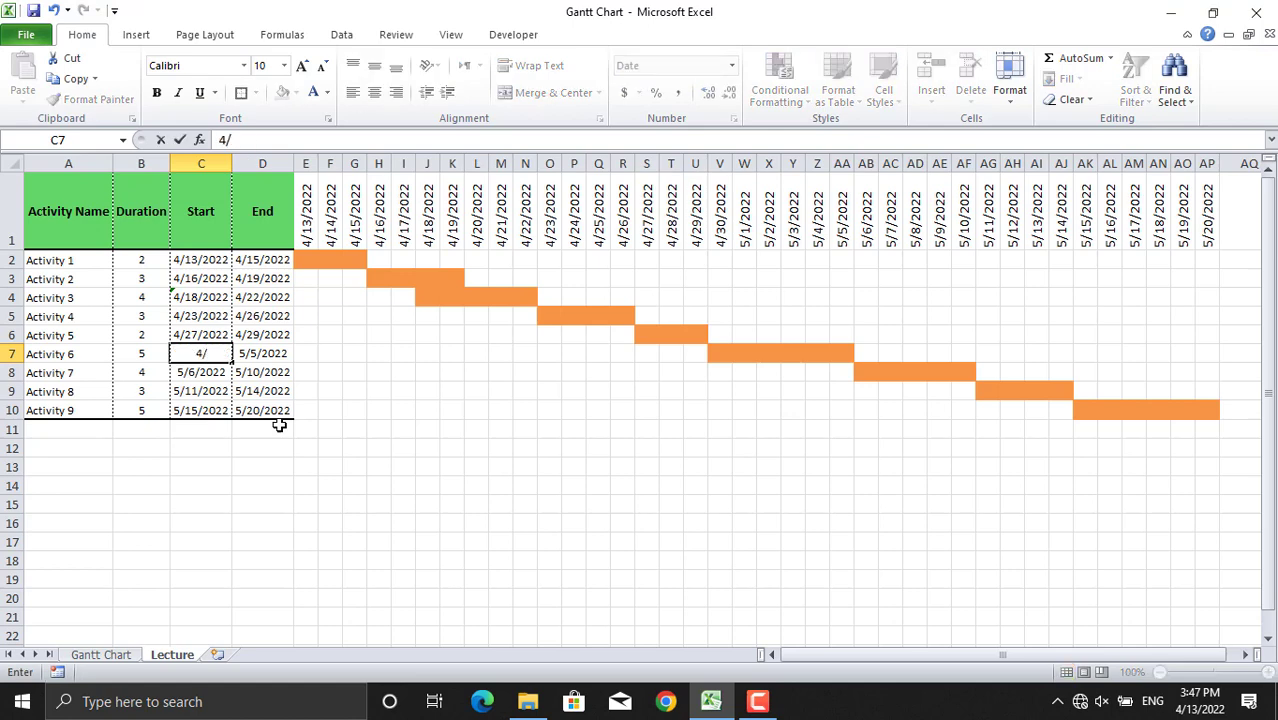
text(28/2022)
key(BackSpace)
key(BackSpace)
text(22)
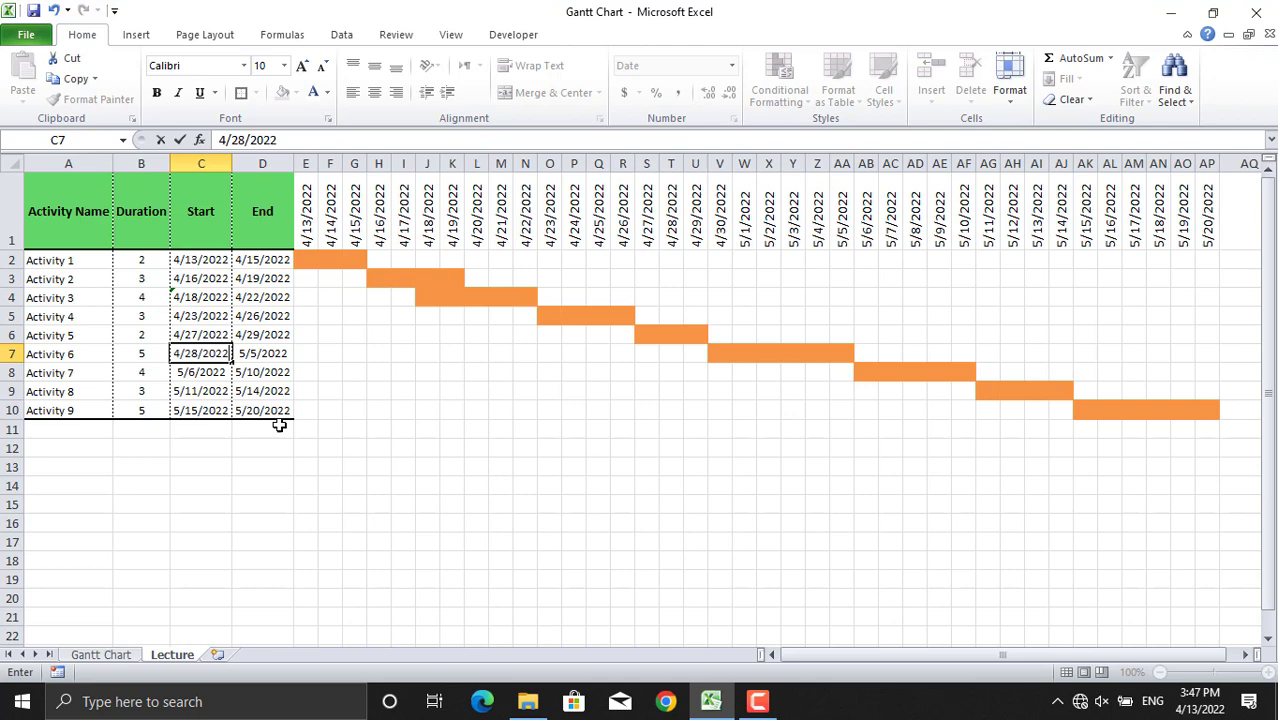
key(Return)
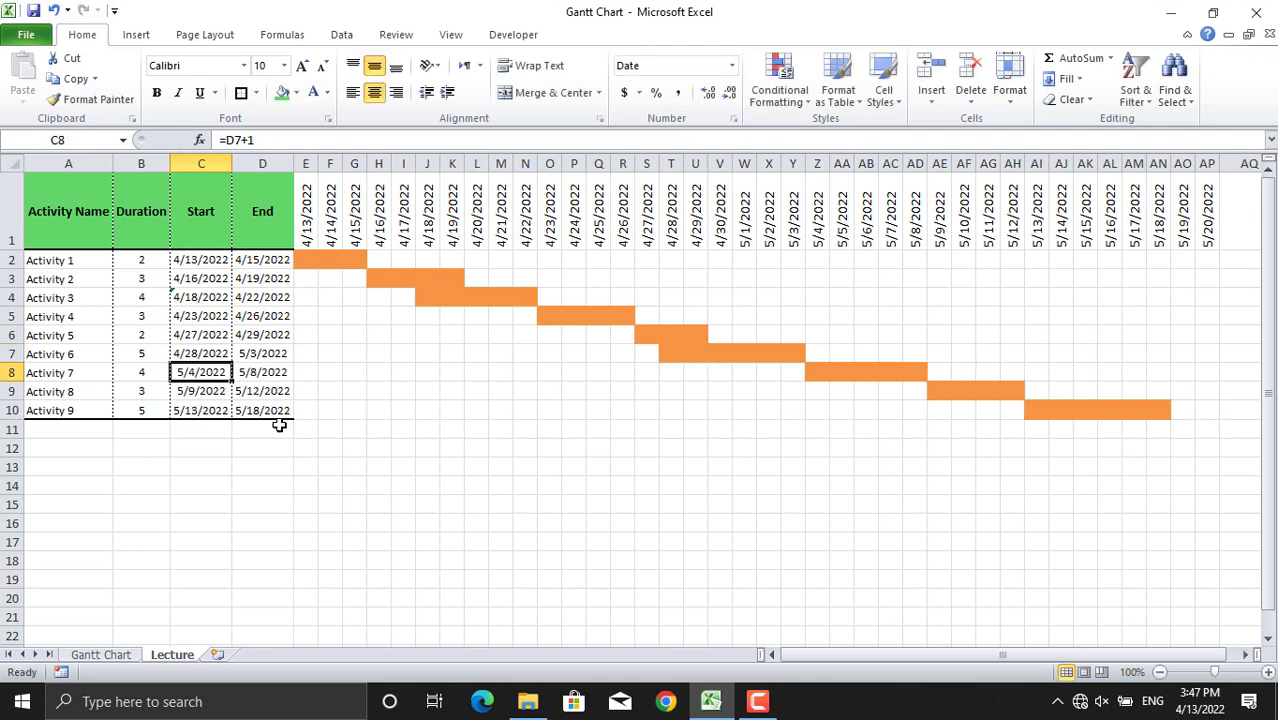
key(ctrl+z)
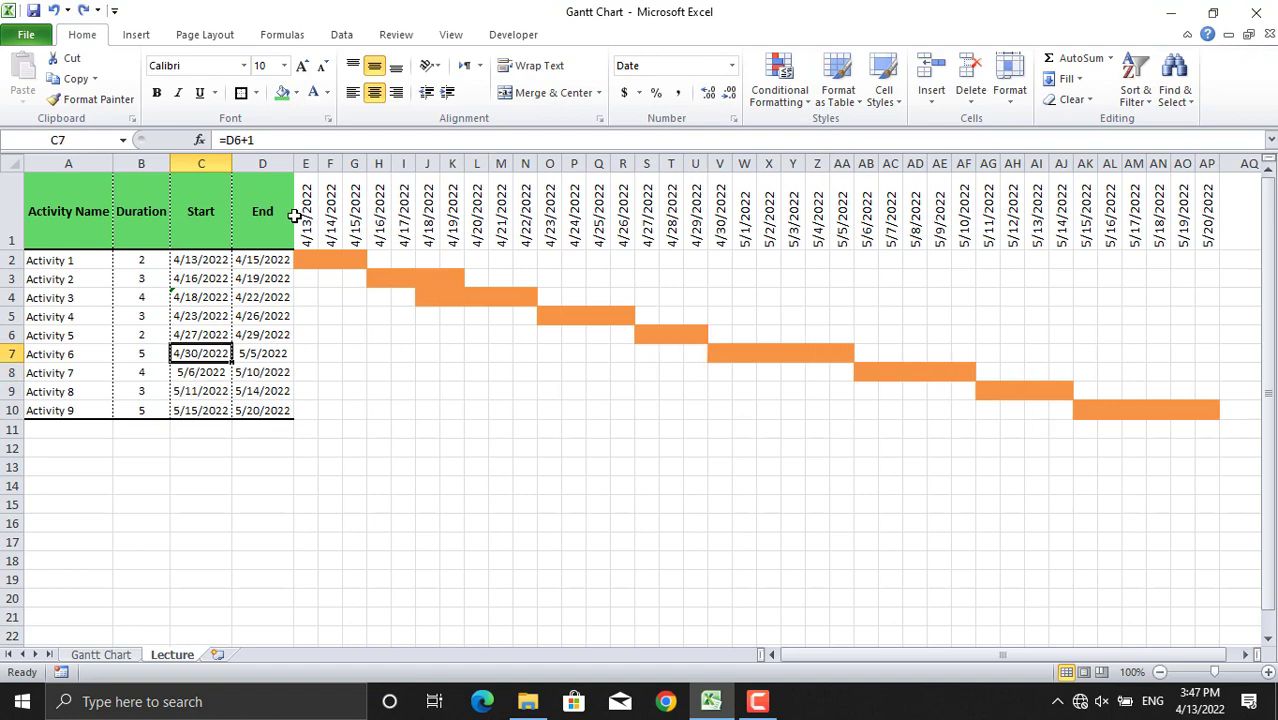
- Style the E1:AP1 date header with dark-blue fill, bold text and white font
drag(305, 210, 1120, 200)
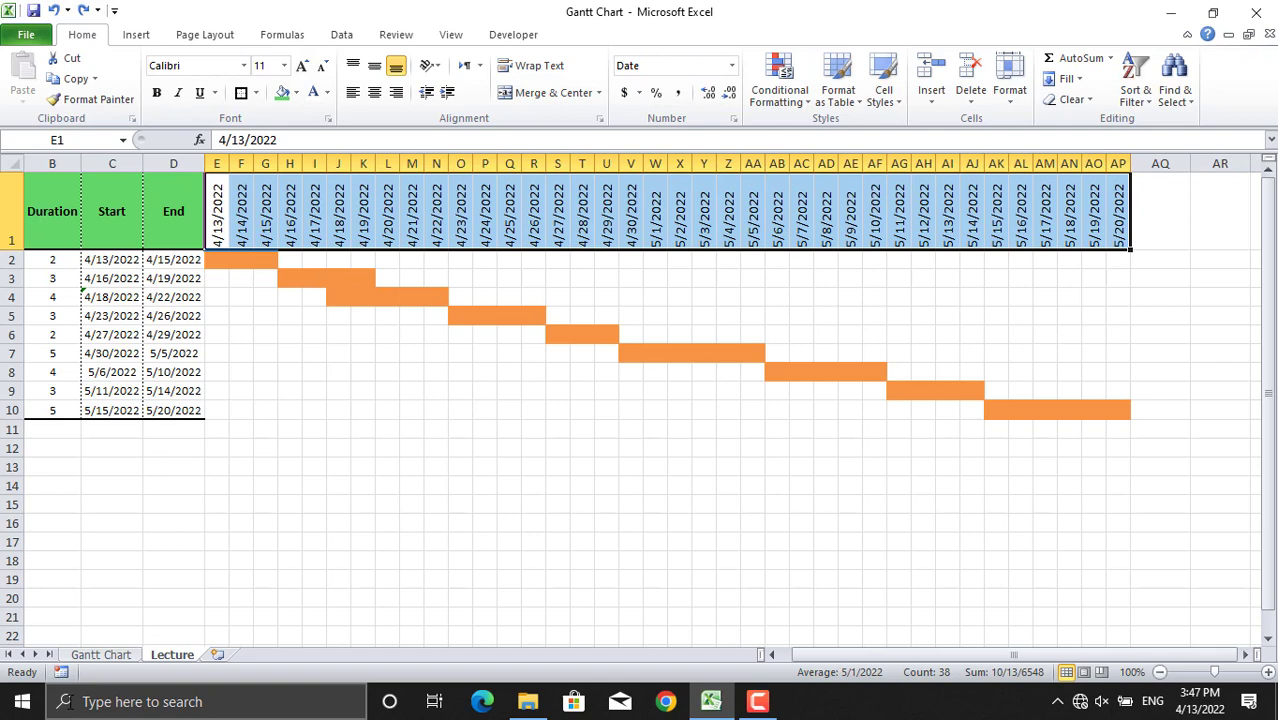
click(100, 656)
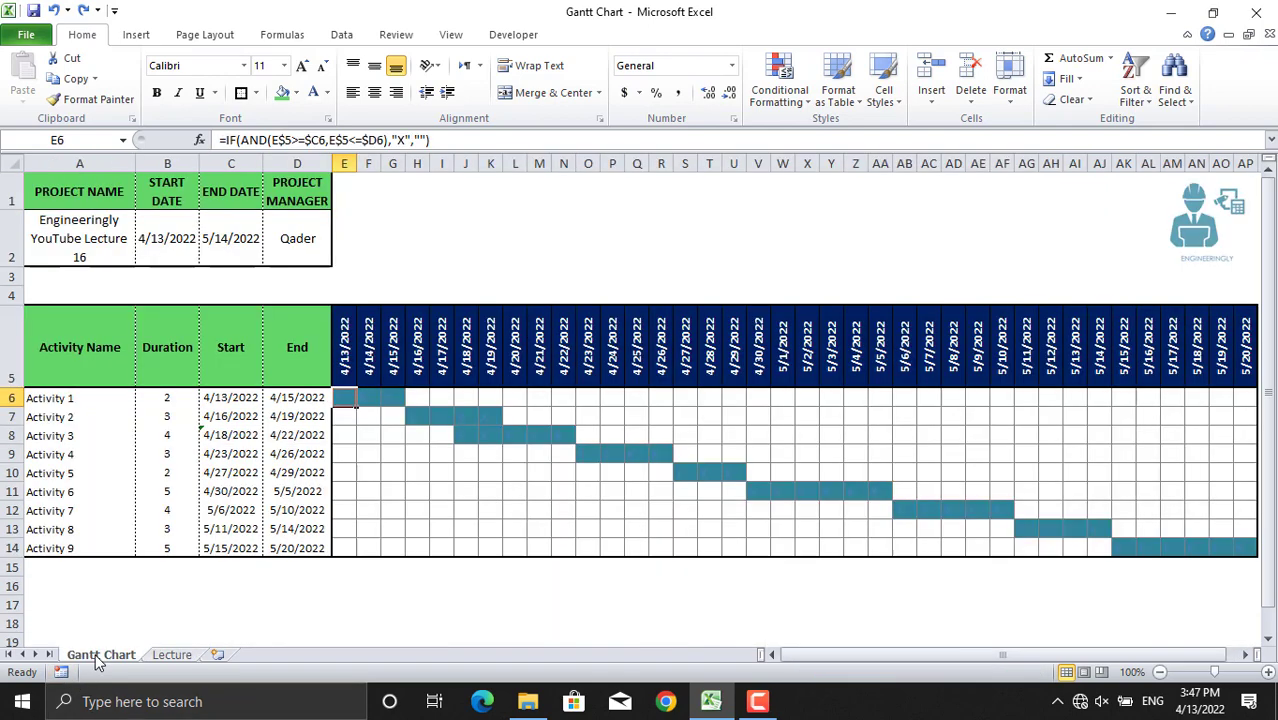
click(170, 655)
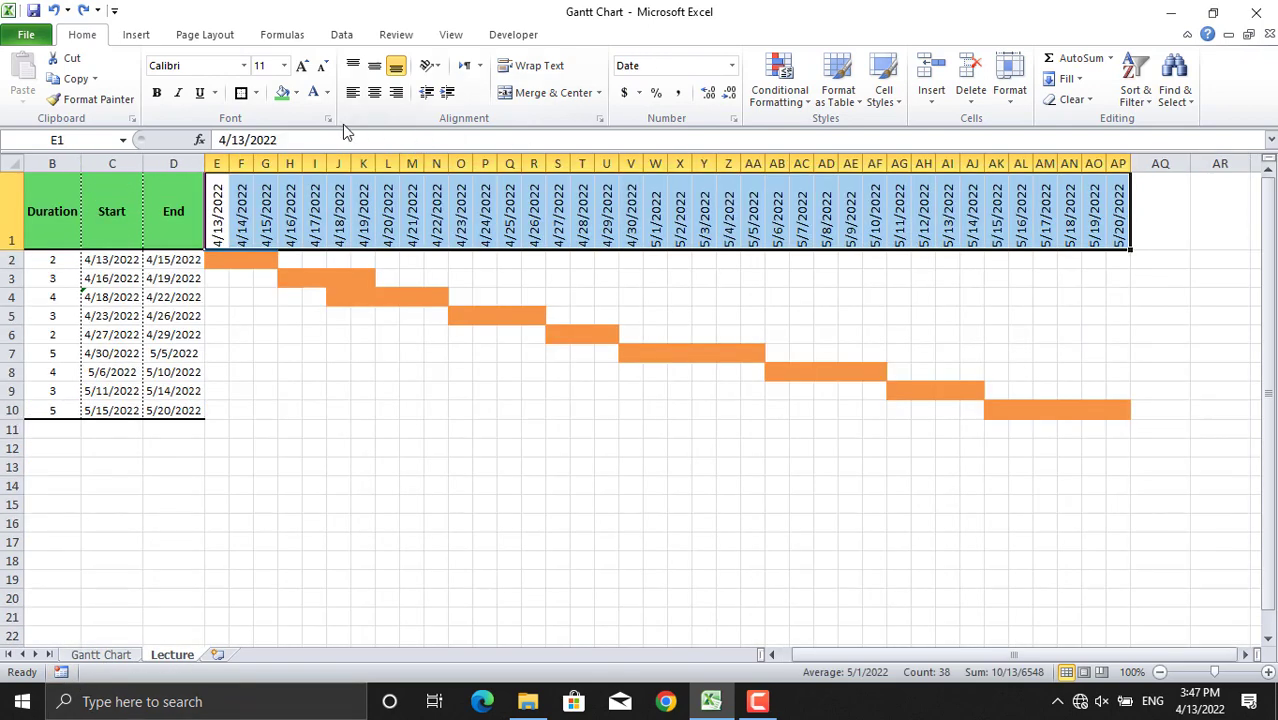
click(295, 92)
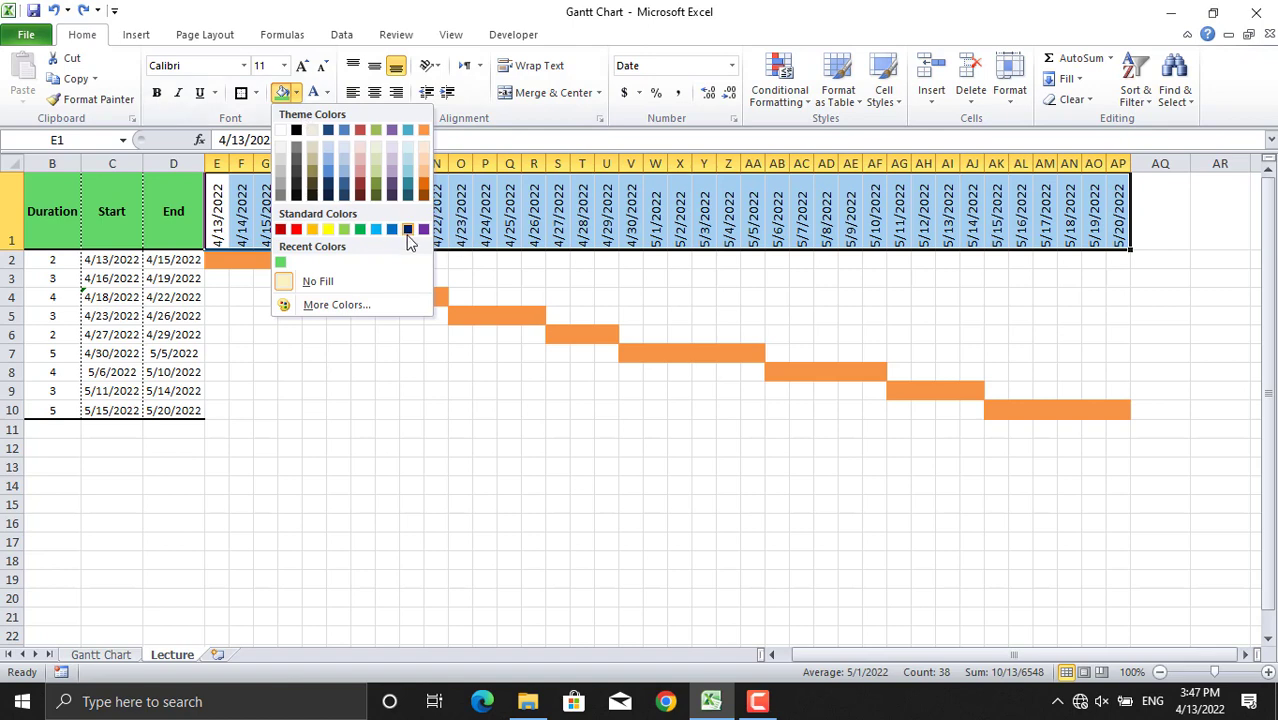
click(409, 230)
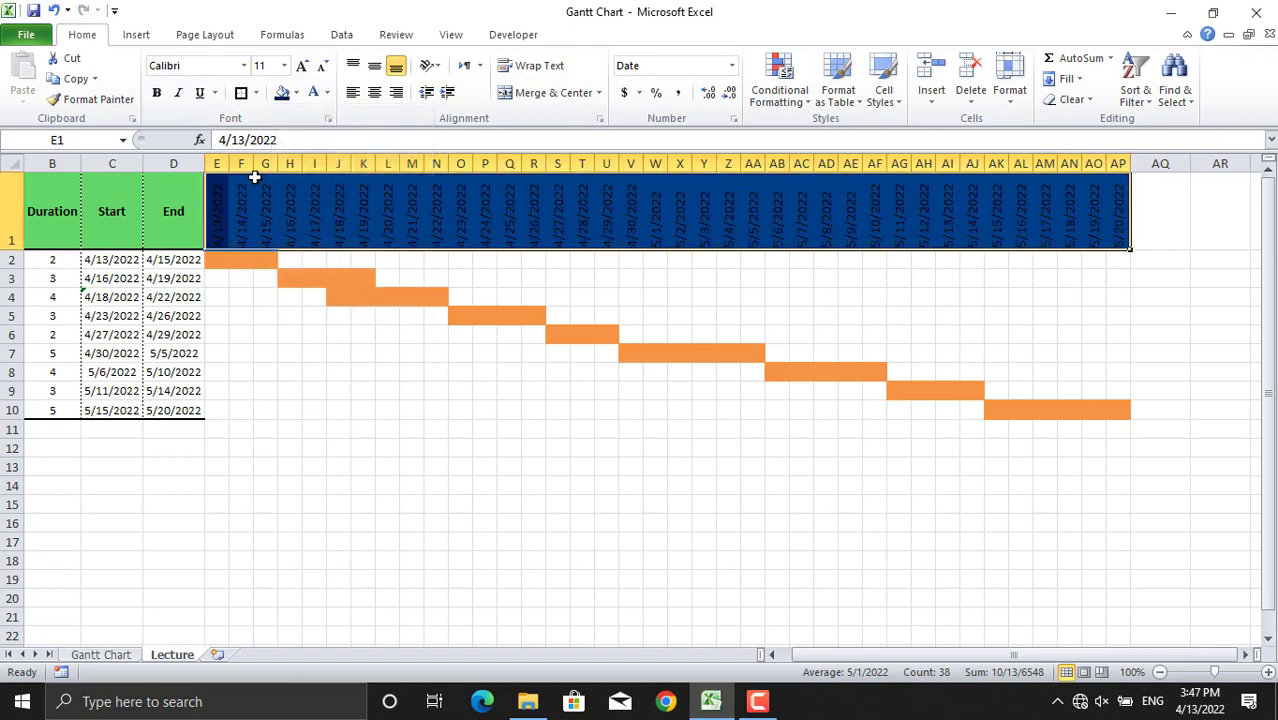
key(ctrl+b)
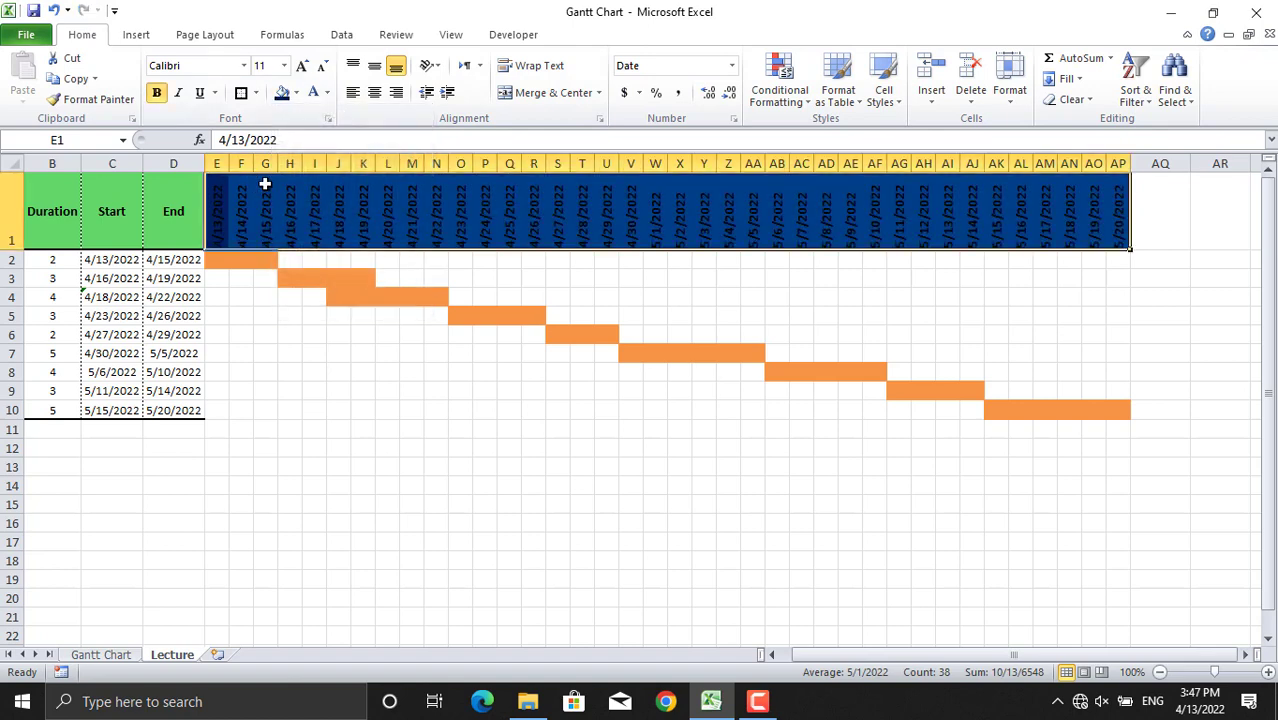
click(327, 92)
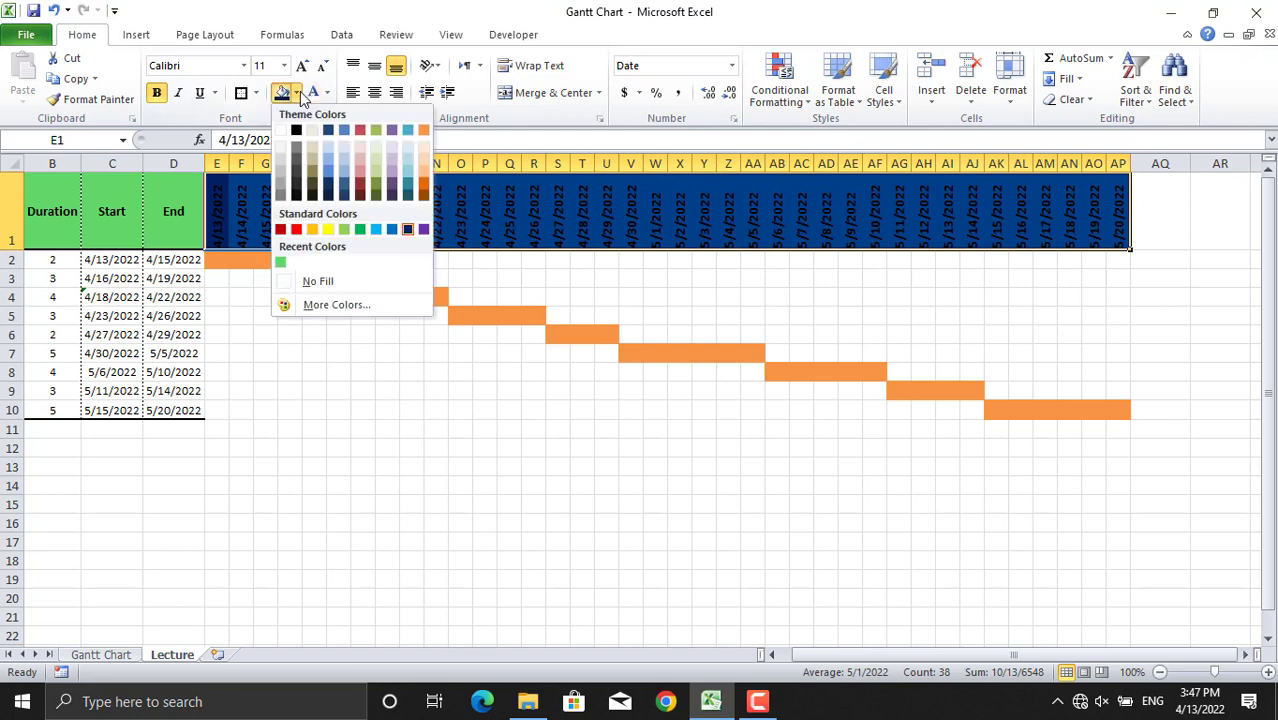
click(313, 96)
click(262, 372)
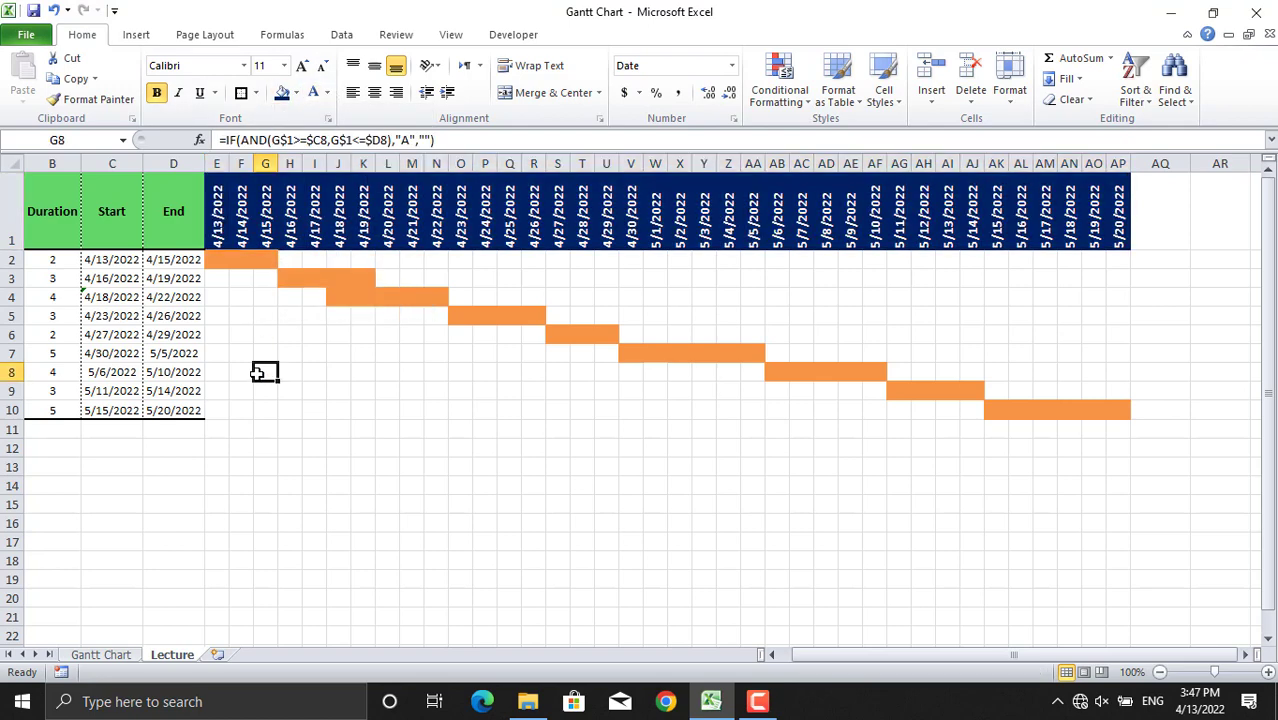
- Put a thick box border around the chart grid E1:AP10
scroll(193, 290, left, 1)
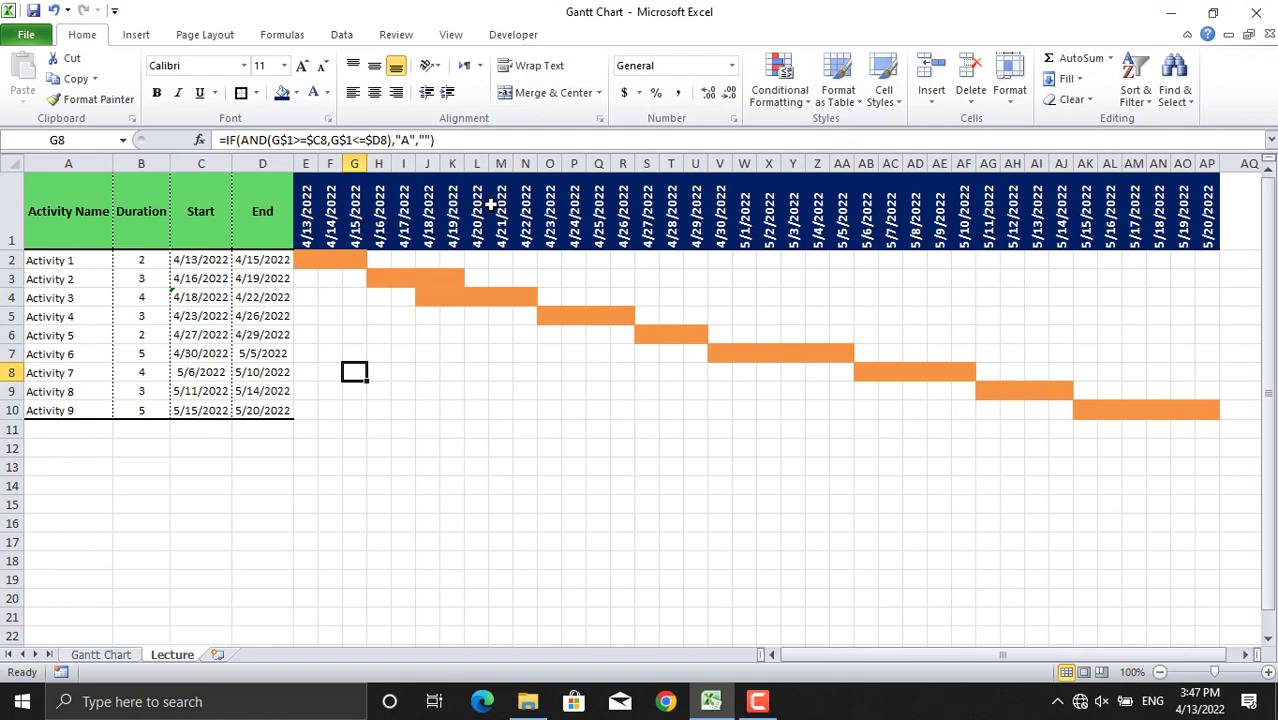
drag(301, 212, 1201, 402)
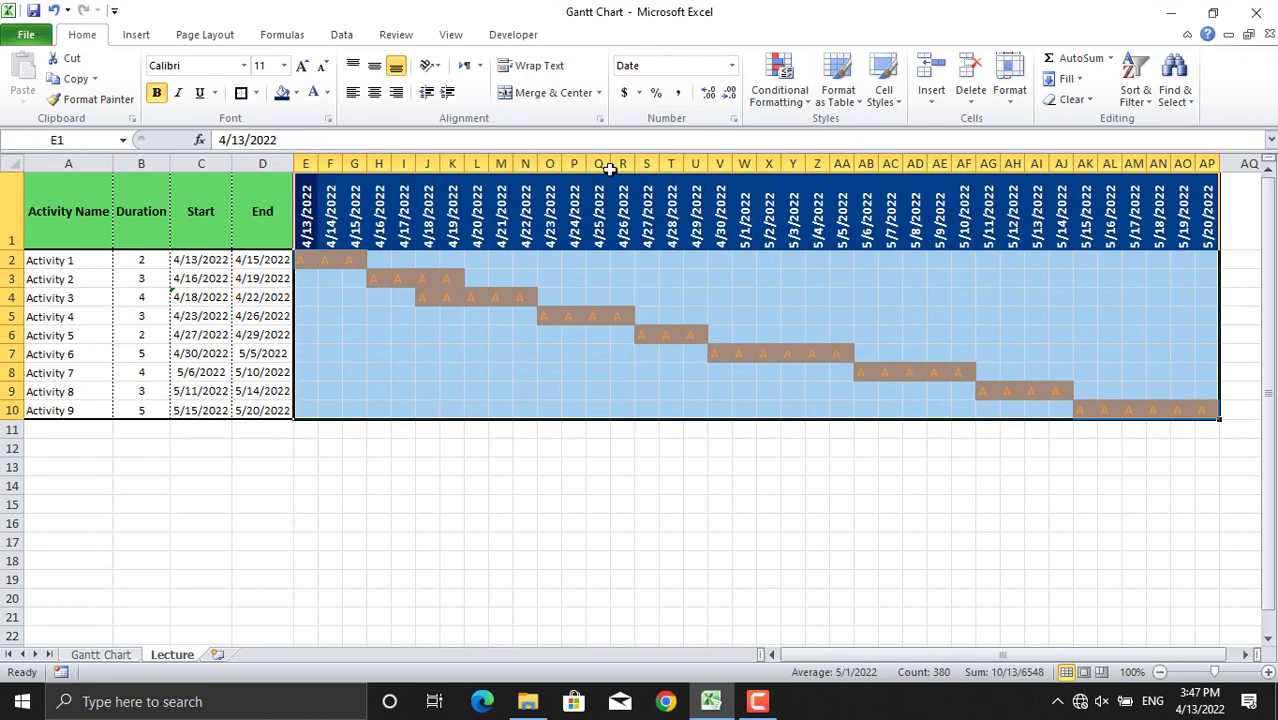
click(256, 92)
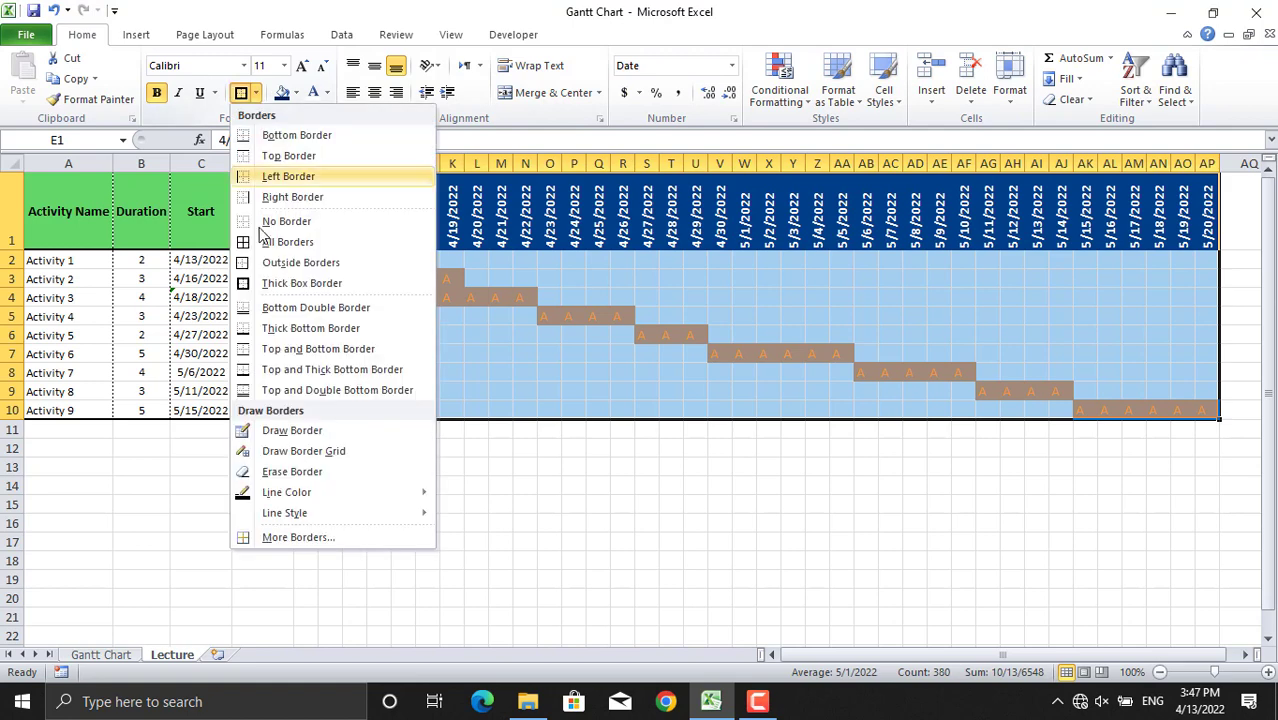
click(283, 290)
click(476, 485)
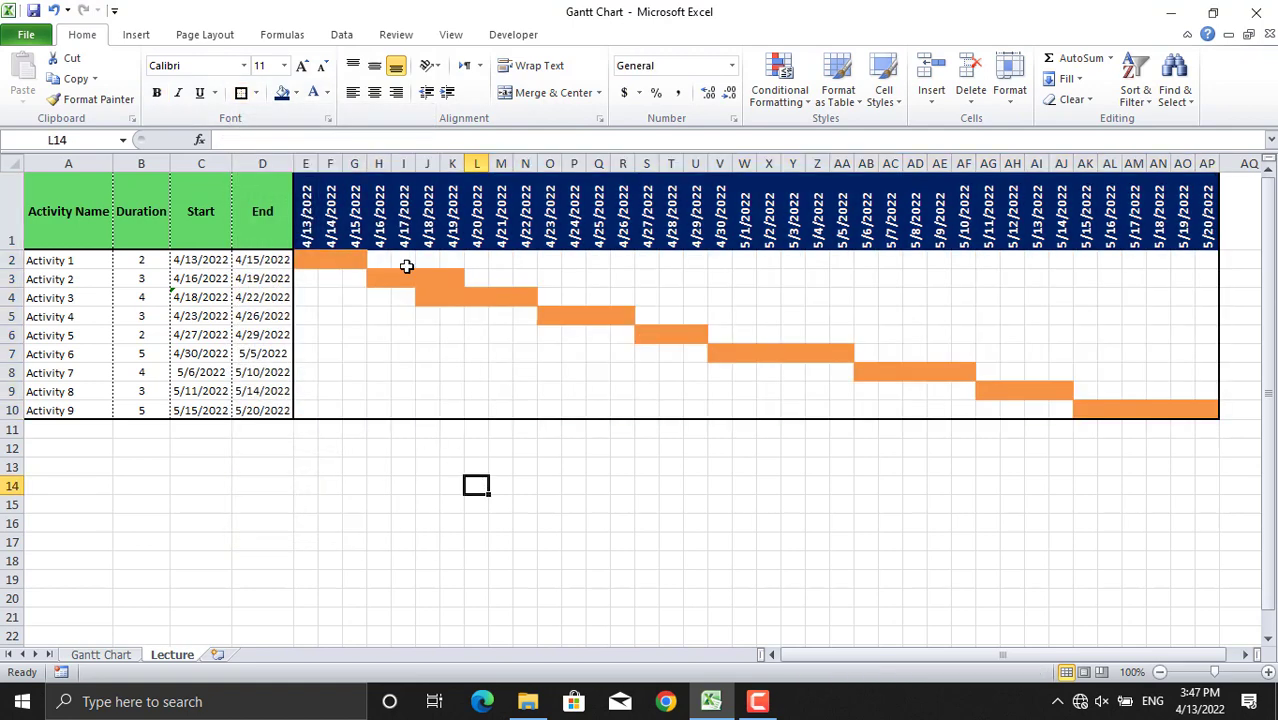
drag(305, 207, 1198, 203)
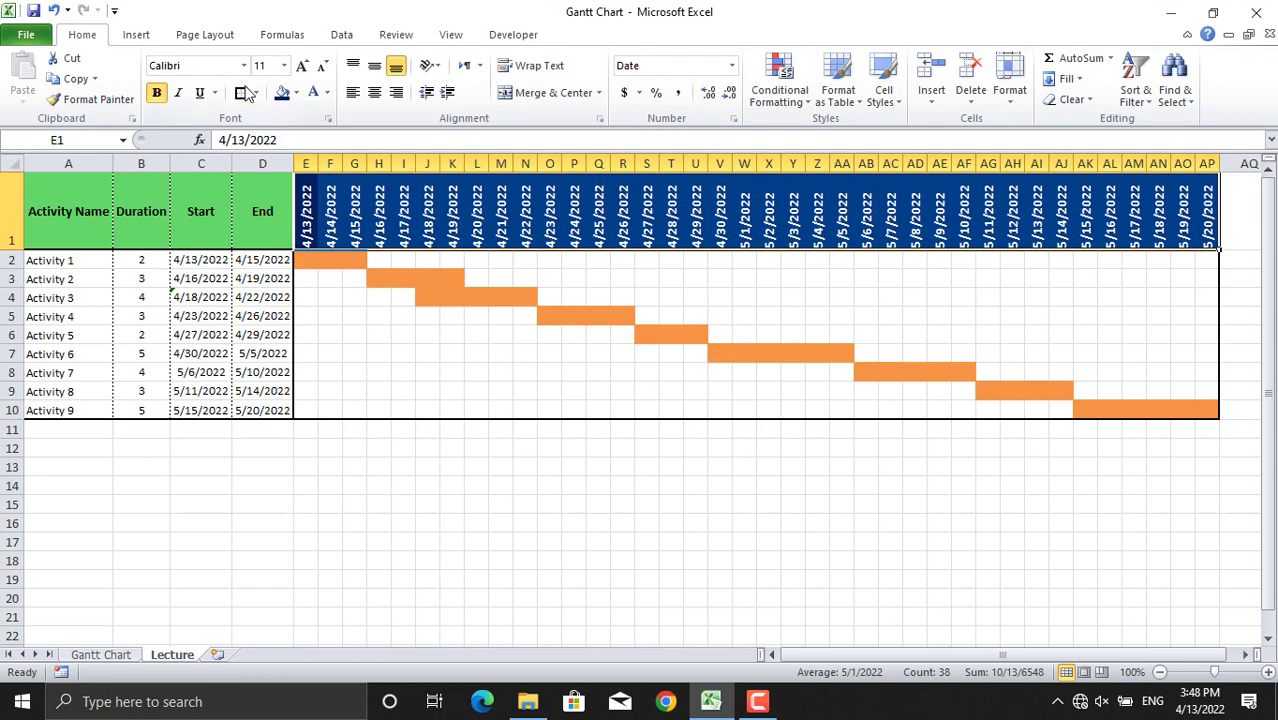
click(361, 334)
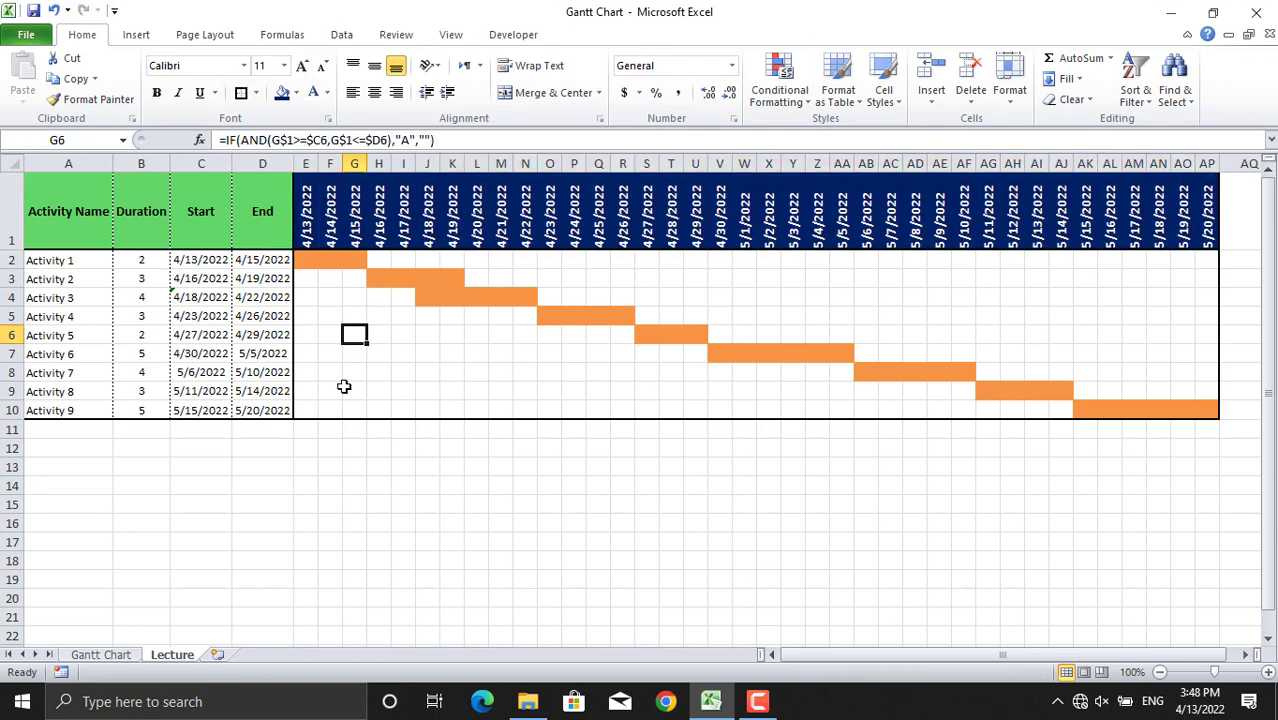